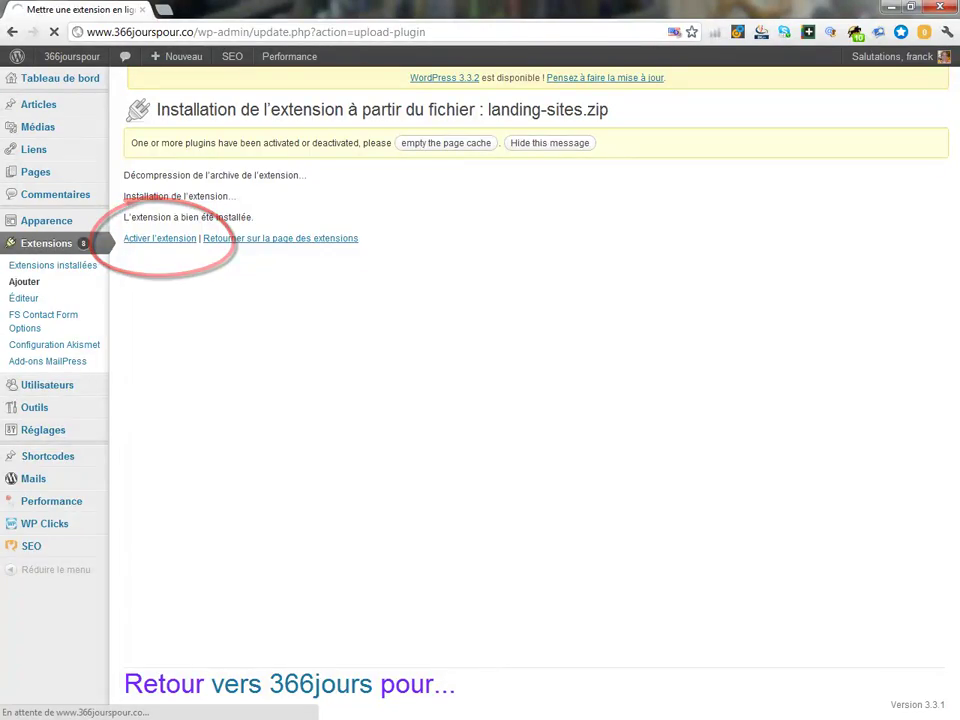
- Deactivate the Landing sites extension in the WordPress list of installed extensions
scroll(530, 400, down, 8)
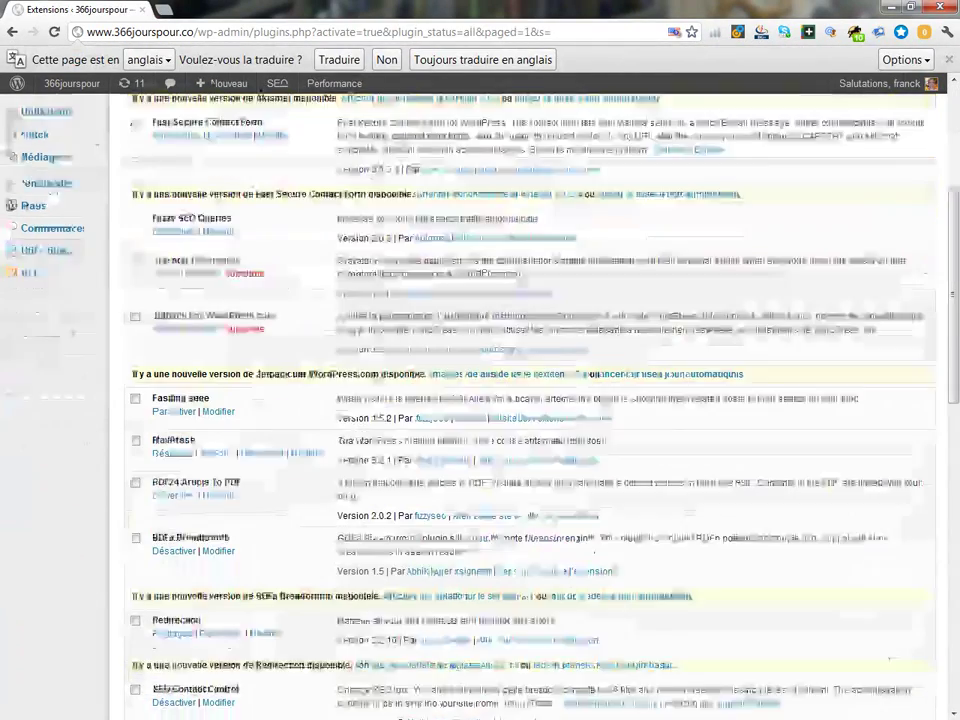
scroll(530, 400, up, 2)
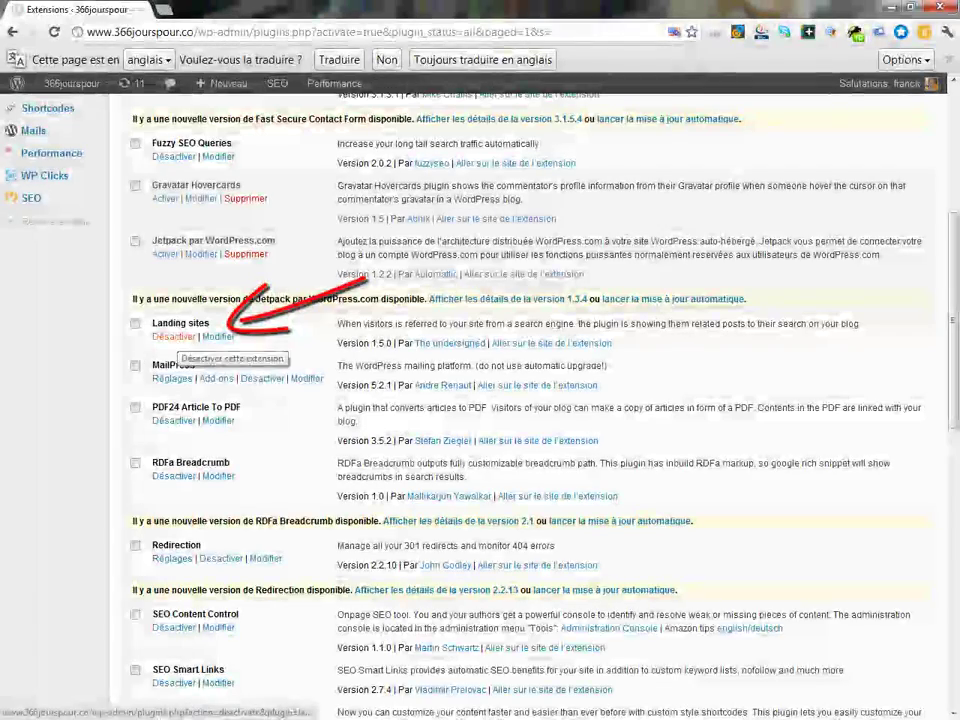
click(175, 337)
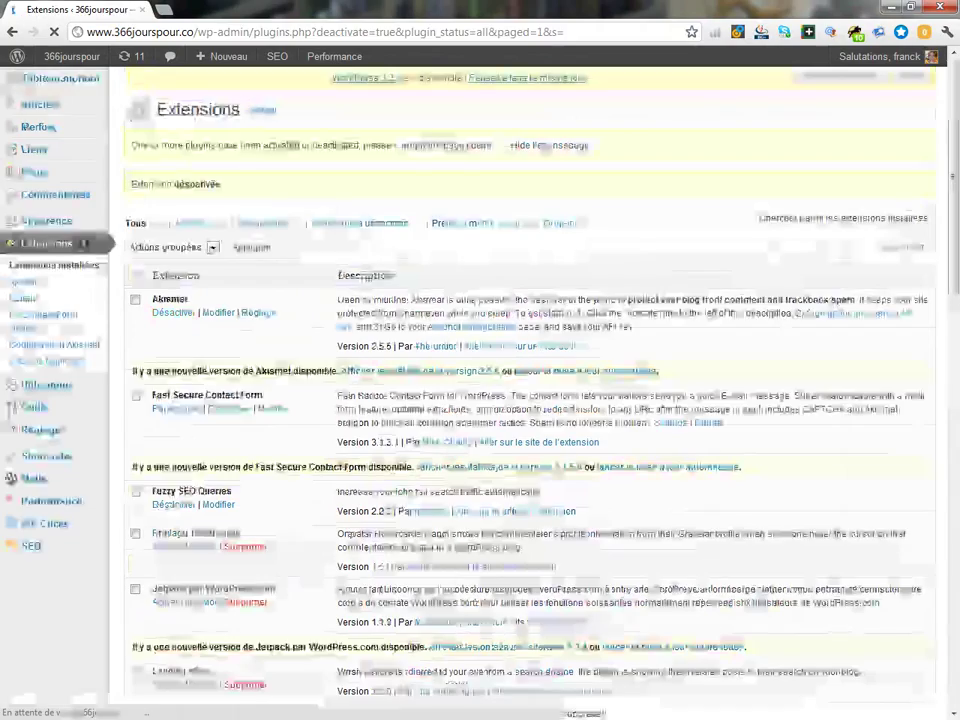
- Delete the Landing sites extension and confirm the removal of its files
scroll(176, 338, down, 2)
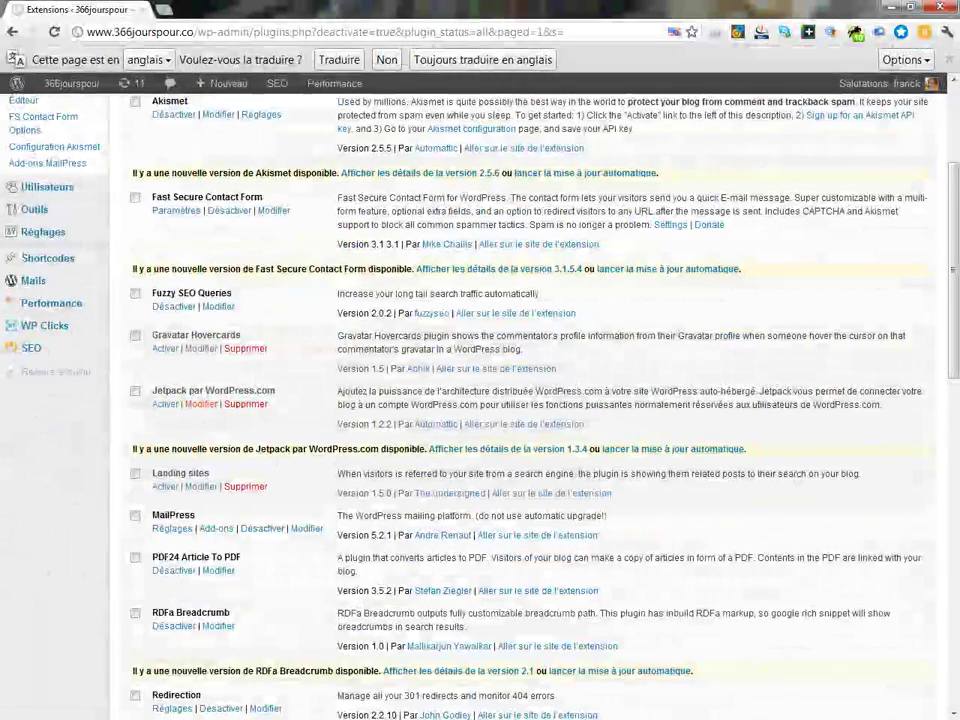
scroll(250, 412, down, 1)
click(246, 411)
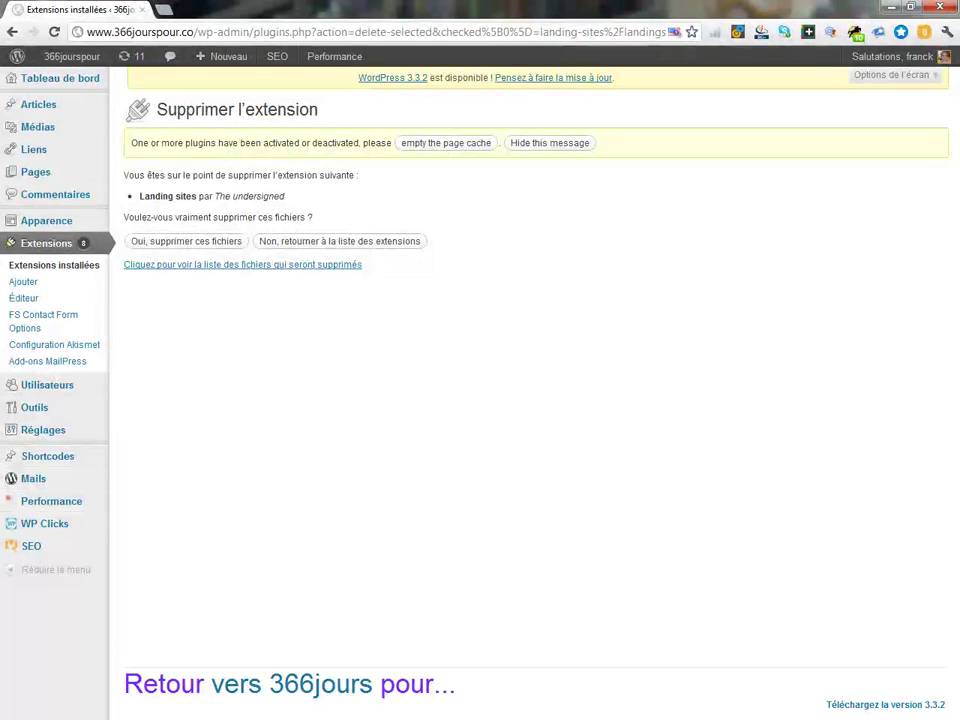
click(186, 241)
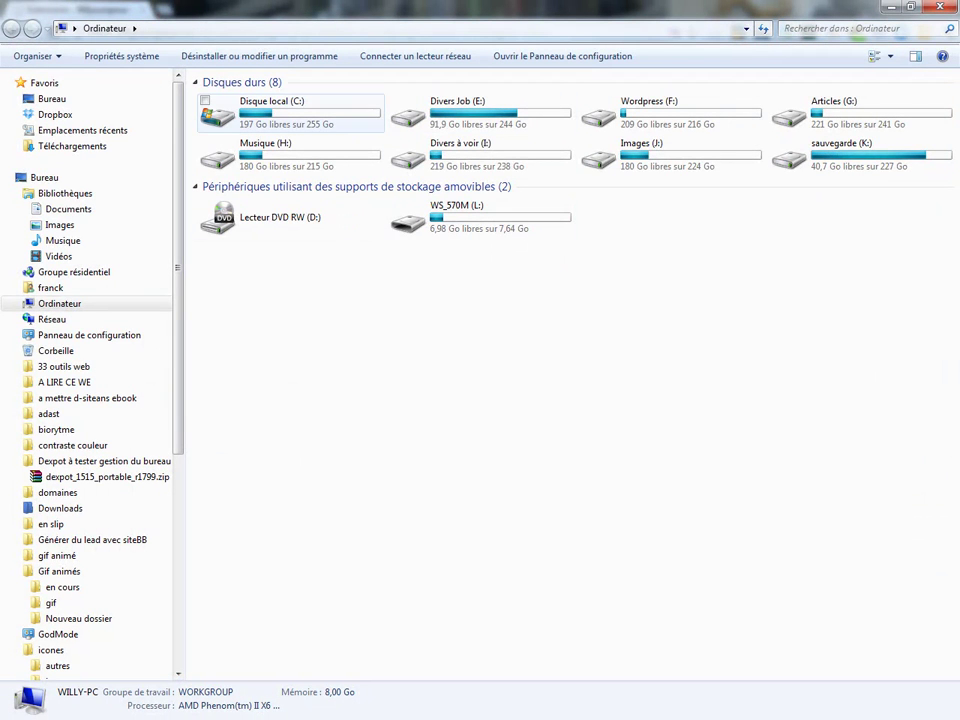
- Switch to Windows Explorer and create a new folder inside the Téléchargements folder
click(72, 146)
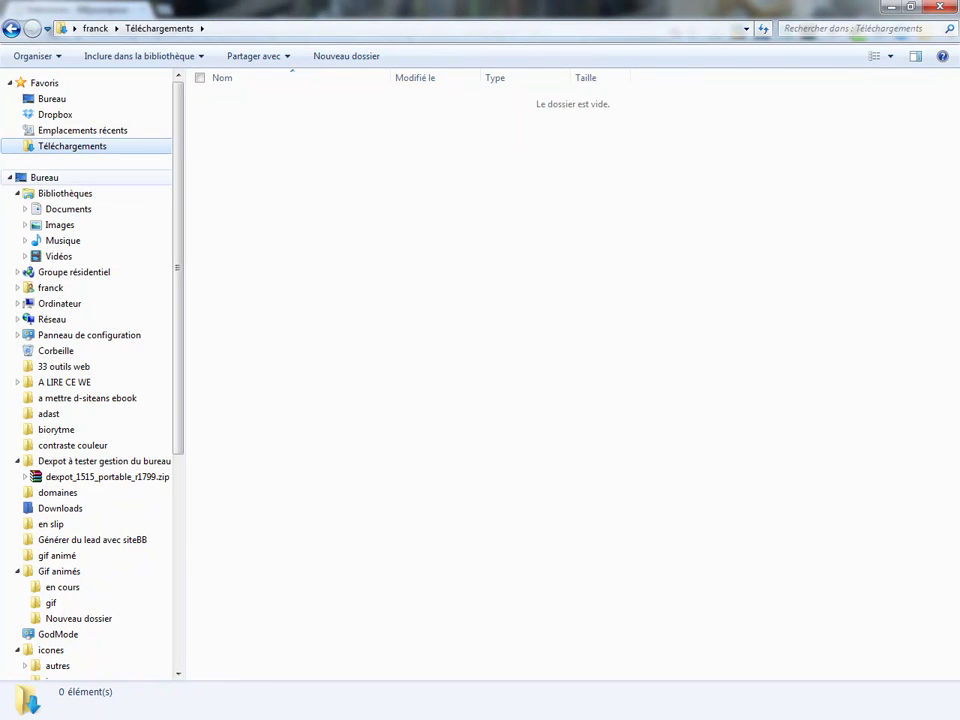
click(82, 130)
click(72, 146)
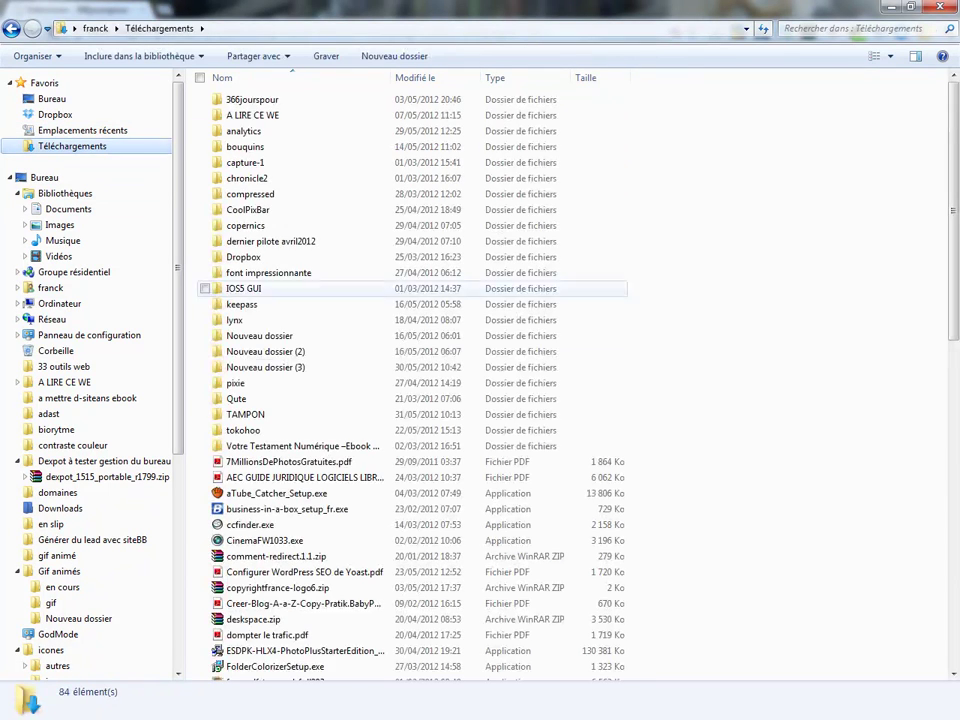
click(280, 353)
scroll(280, 355, down, 9)
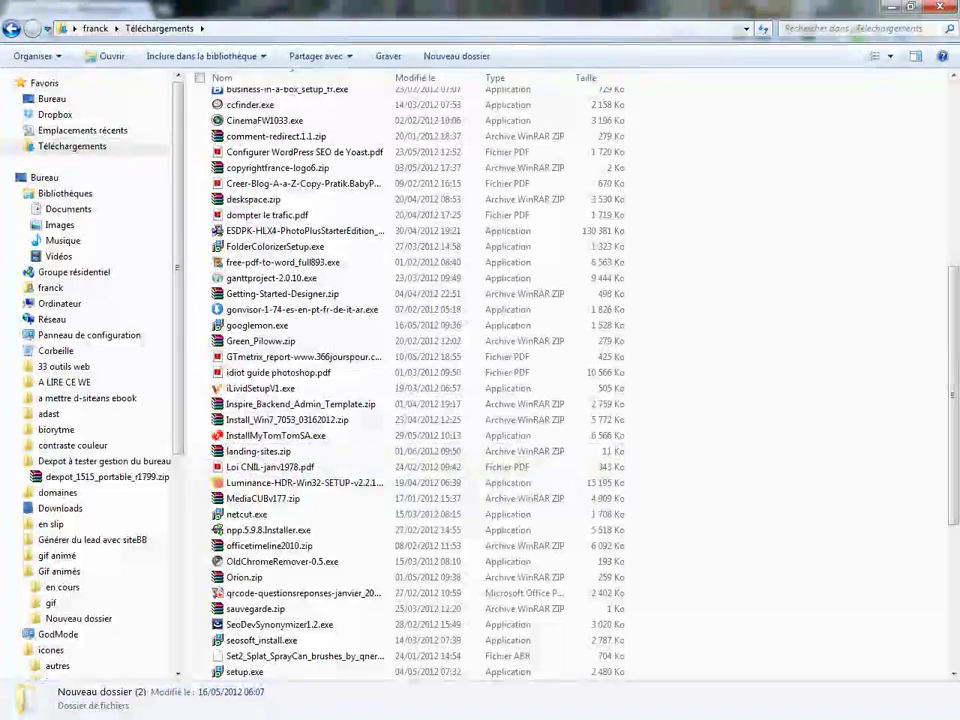
right_click(453, 358)
mouse_move(491, 537)
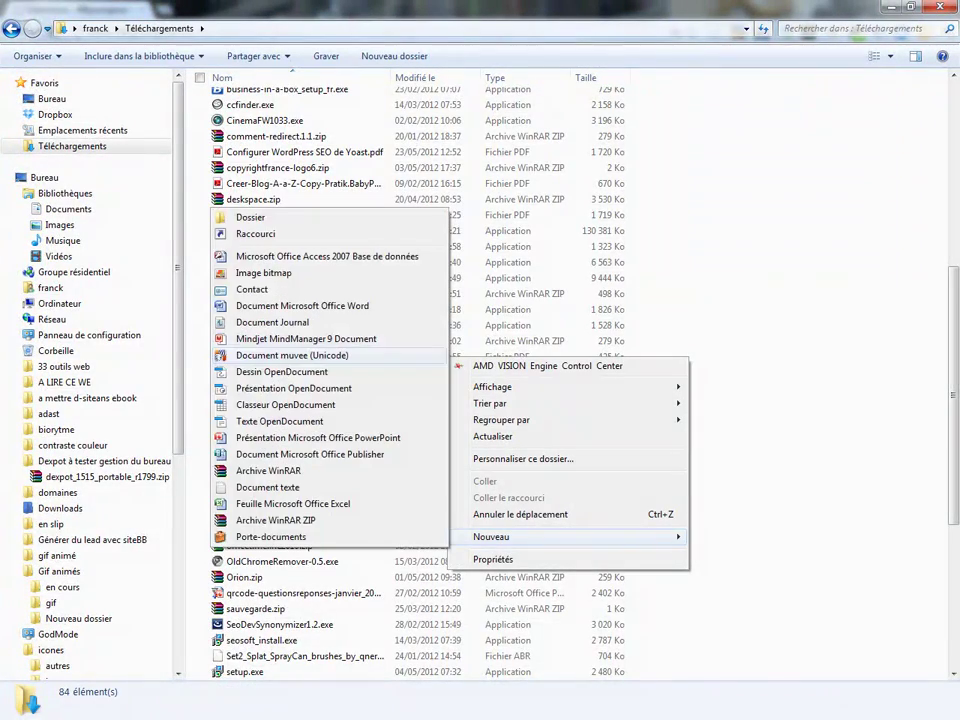
click(250, 217)
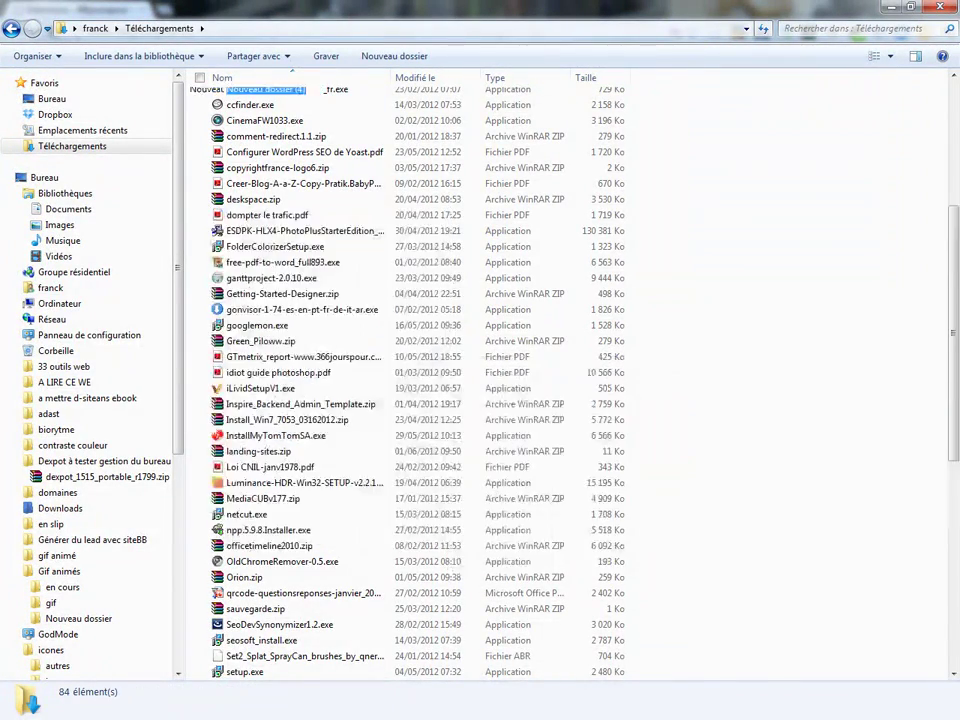
- Name the new folder landing
click(265, 95)
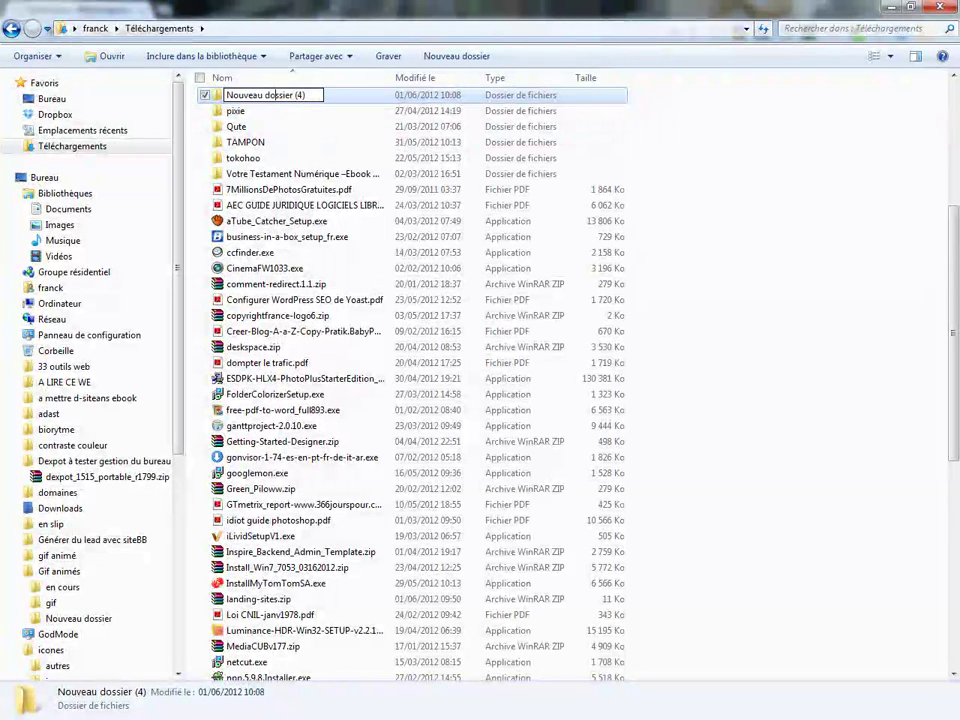
key(BackSpace)
key(BackSpace)
key(BackSpace)
key(BackSpace)
key(BackSpace)
key(BackSpace)
key(BackSpace)
key(BackSpace)
key(BackSpace)
key(BackSpace)
key(BackSpace)
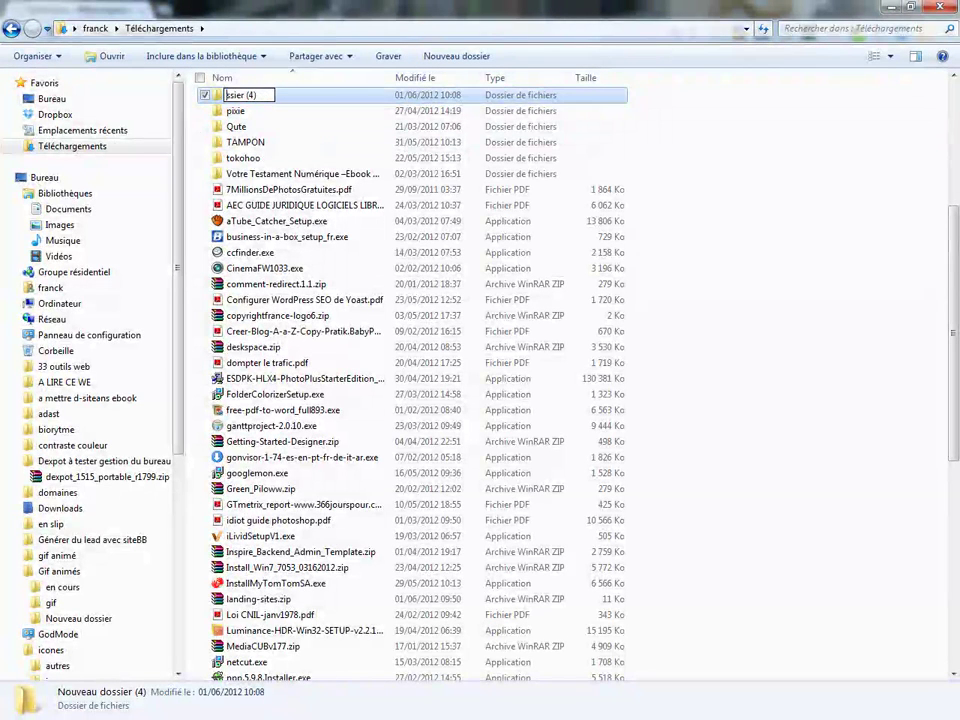
key(Delete)
key(Delete)
key(Delete)
key(Delete)
key(Delete)
key(Delete)
key(Delete)
key(Delete)
text(landing)
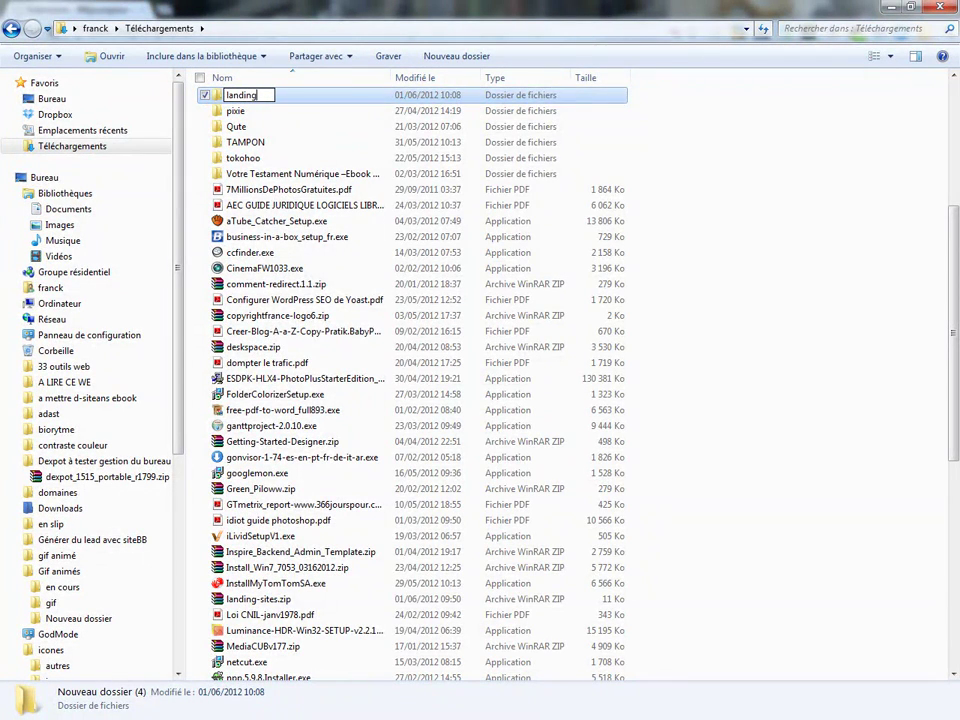
key(Escape)
- Move landing-sites.zip into the landing folder and extract the archive there
drag(258, 599, 312, 128)
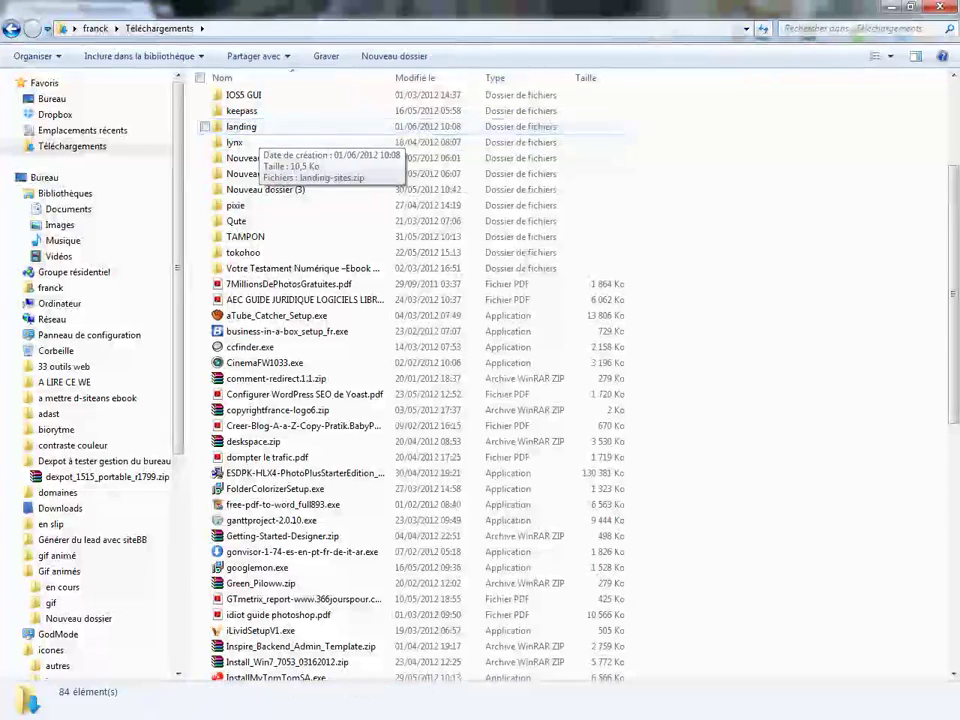
double_click(256, 127)
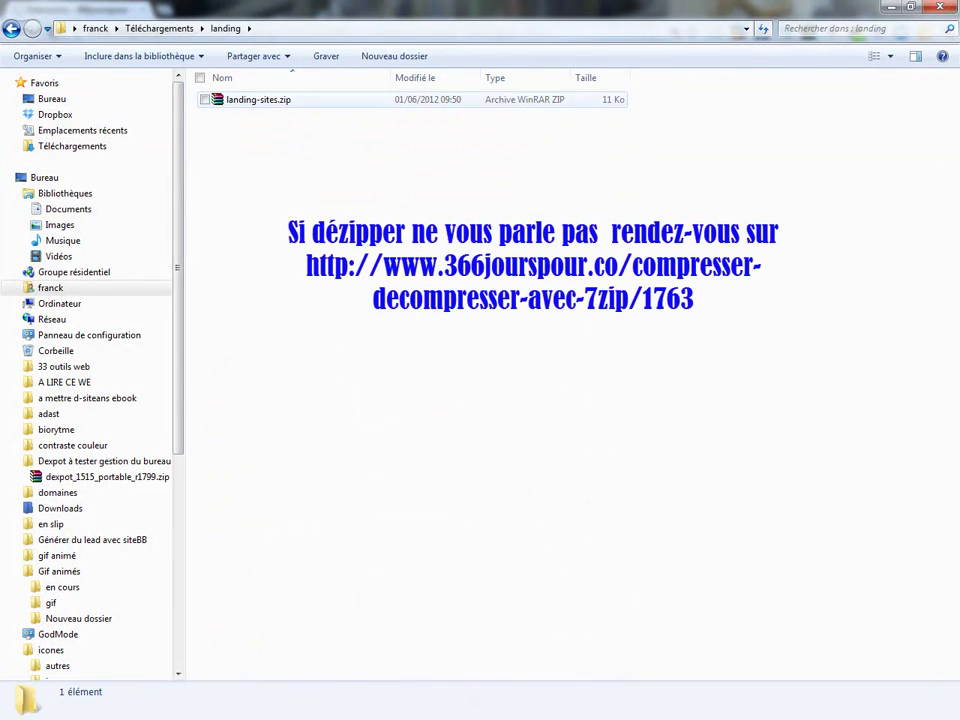
right_click(235, 100)
click(80, 143)
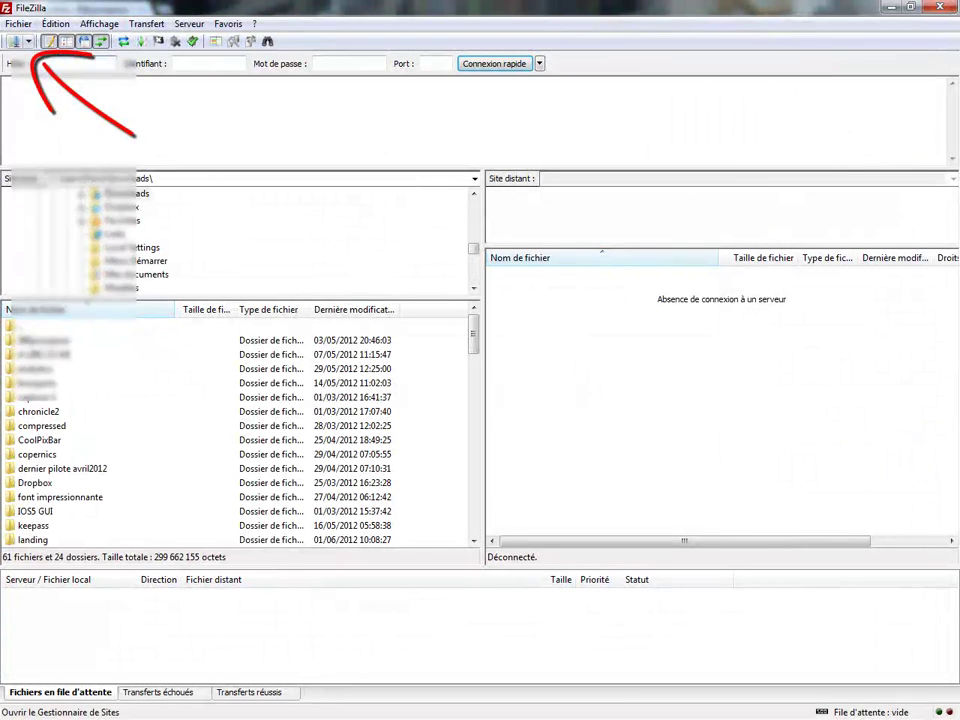
- In FileZilla, connect to the saved site 366 and open the remote folder /public_html/wp-content/plugins
click(29, 41)
click(38, 59)
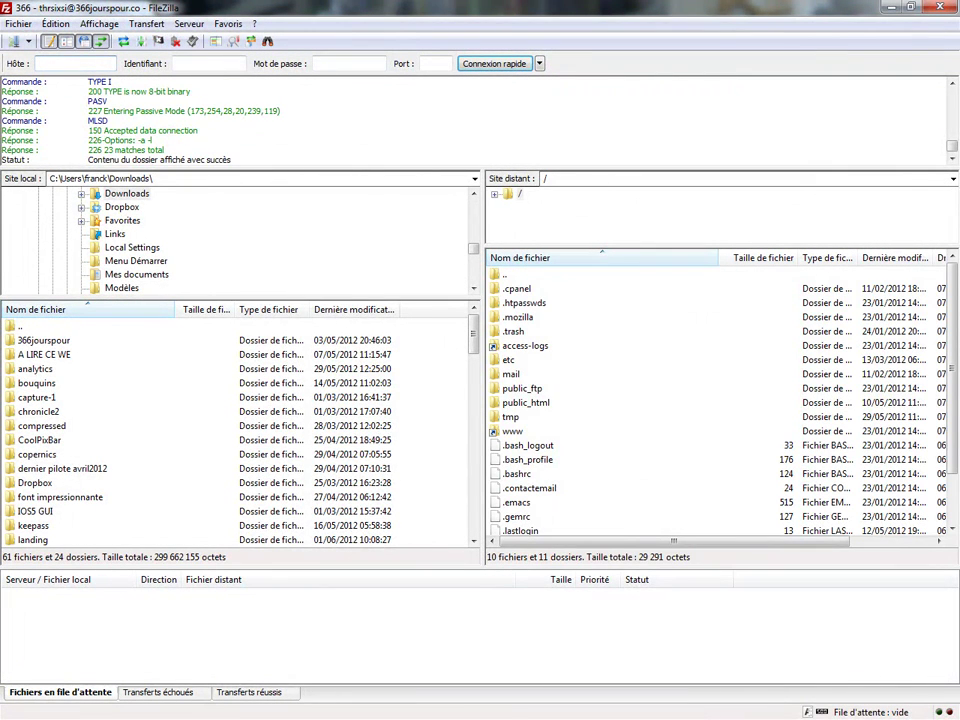
double_click(526, 402)
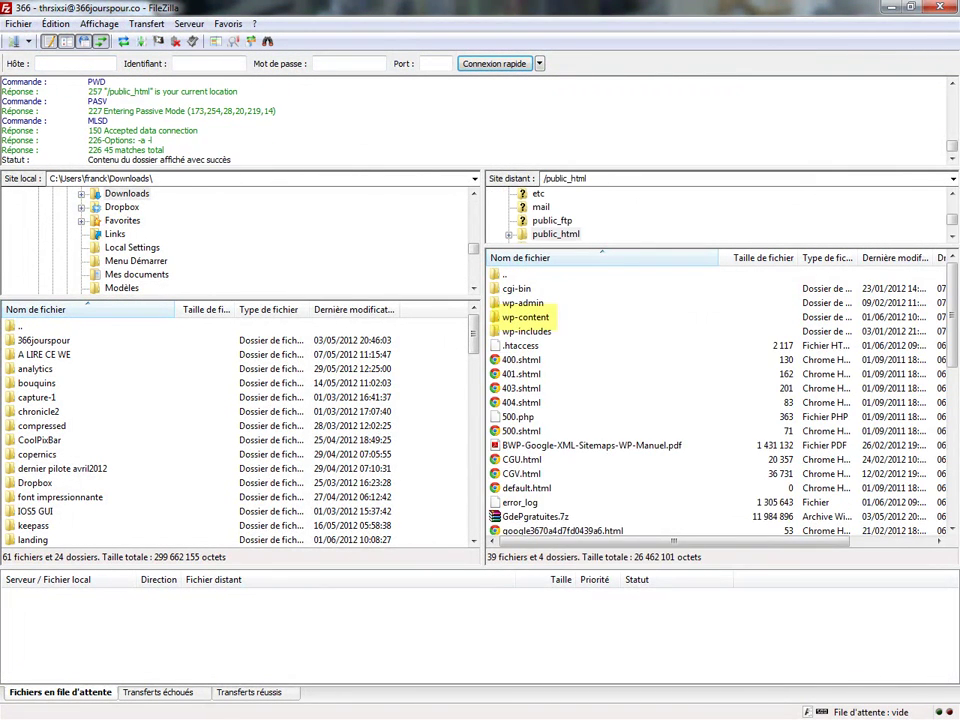
double_click(525, 317)
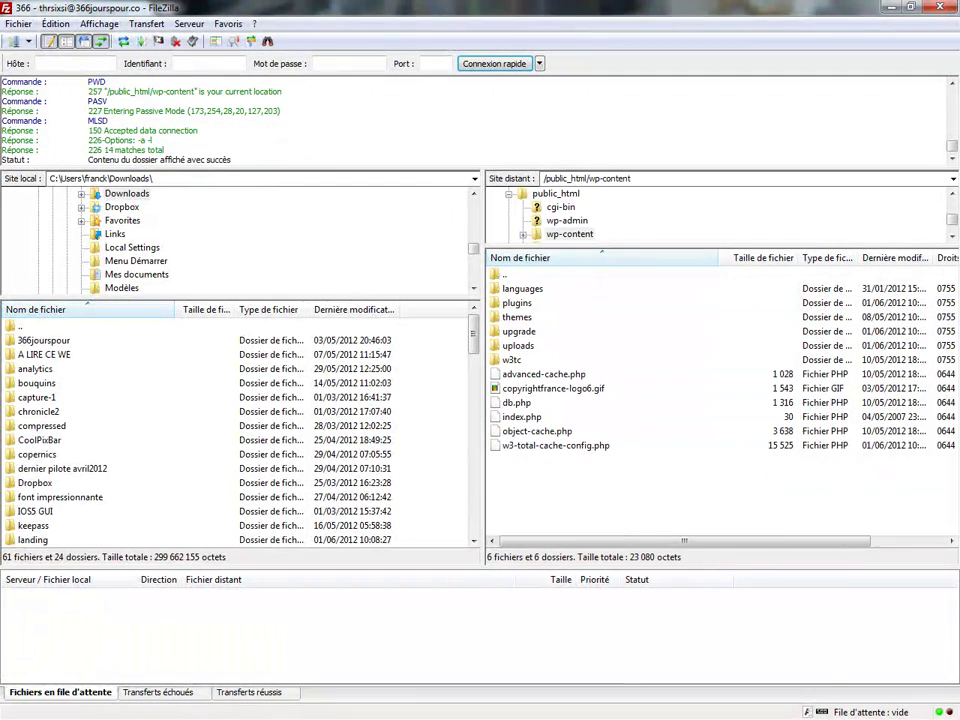
double_click(517, 302)
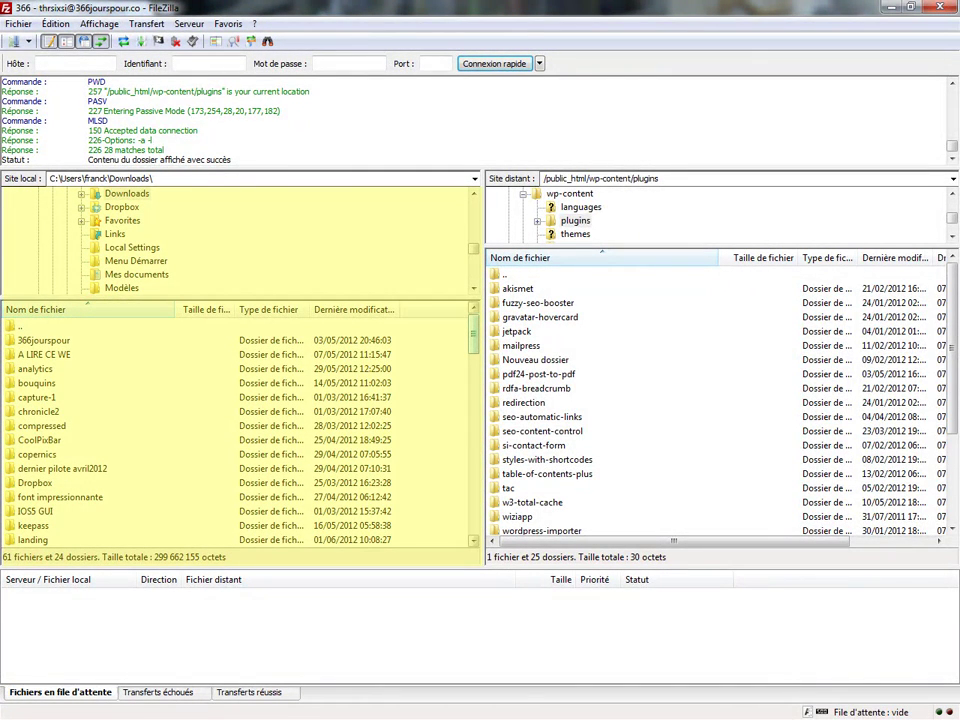
- Open the local landing folder and upload its landing-sites folder to the parent of the remote plugins folder
scroll(240, 430, down, 5)
scroll(240, 430, up, 2)
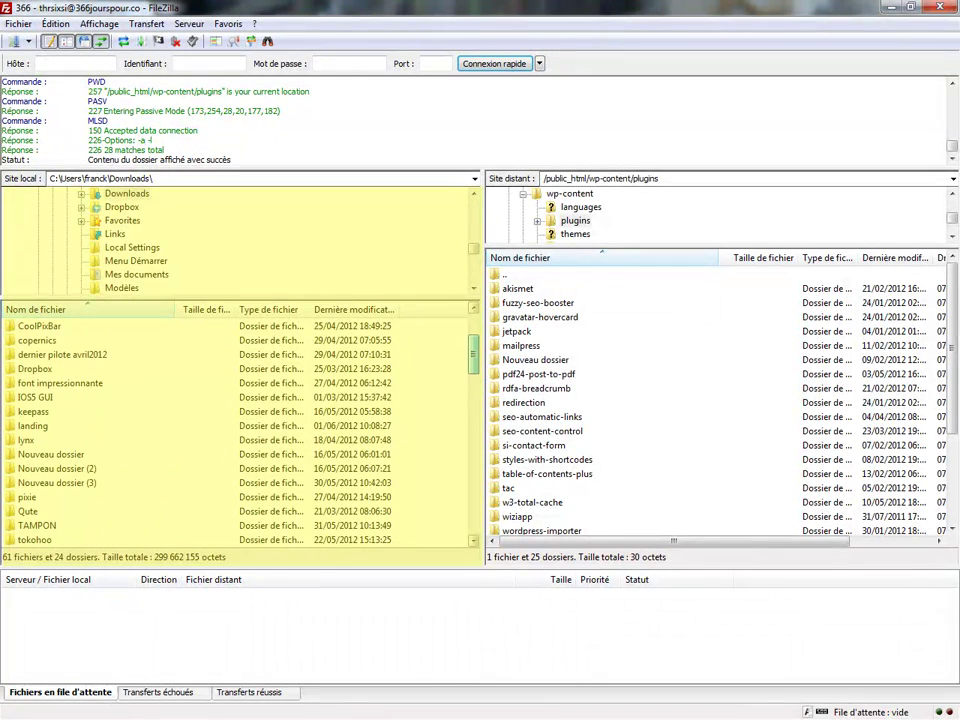
click(33, 426)
key(F2)
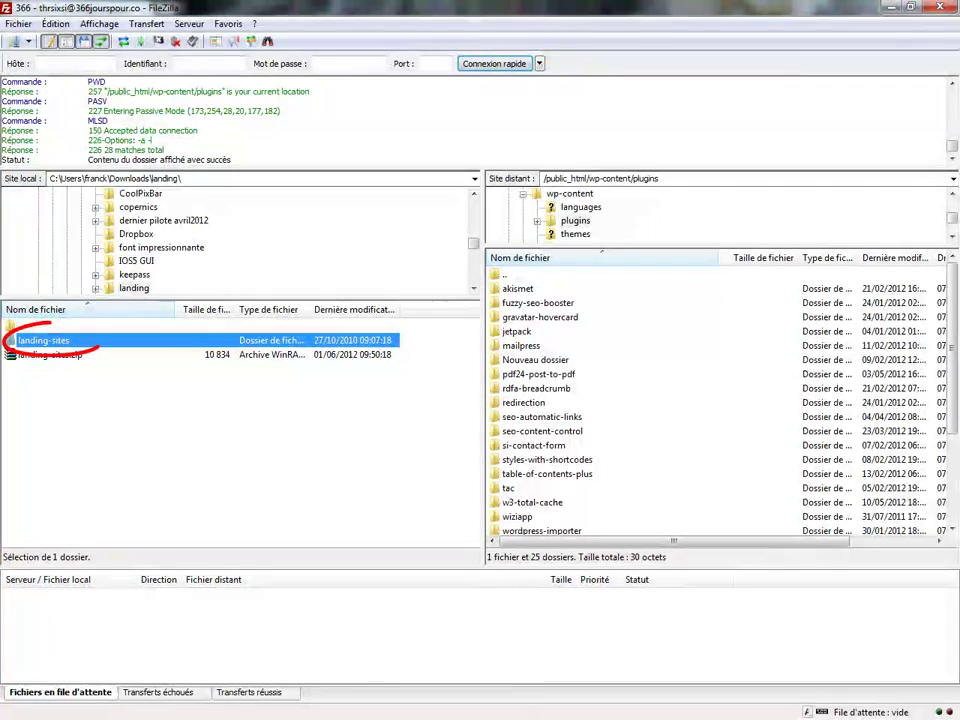
mouse_move(43, 340)
mouse_down()
mouse_move(521, 345)
mouse_move(536, 373)
mouse_move(536, 473)
mouse_move(521, 274)
mouse_up()
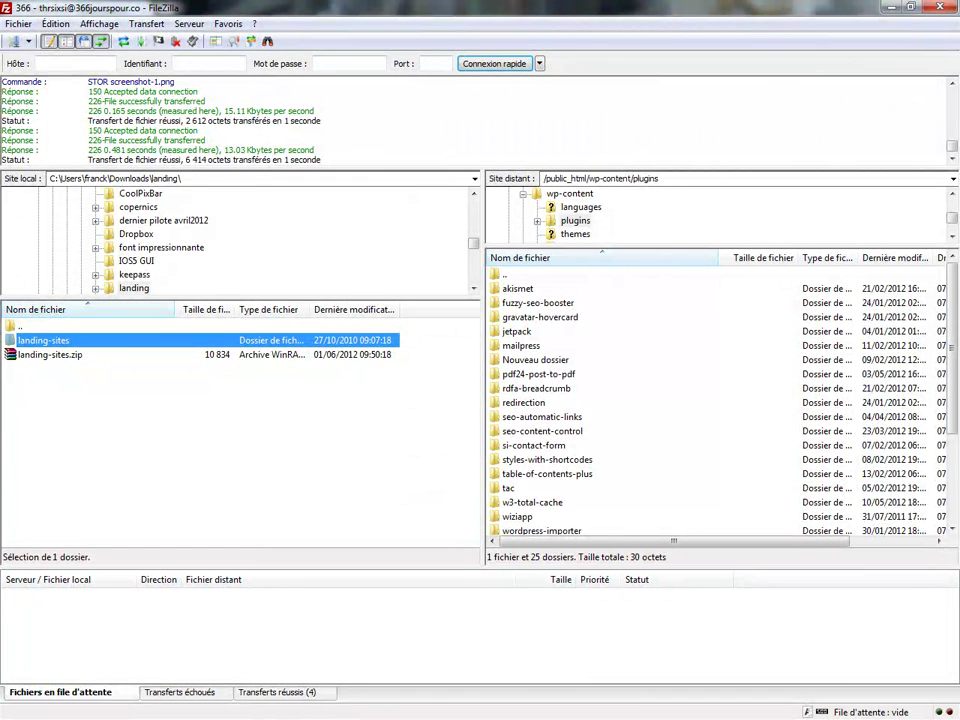
- Look for landing-sites in the remote plugins folder and move it there from wp-content
scroll(720, 400, down, 2)
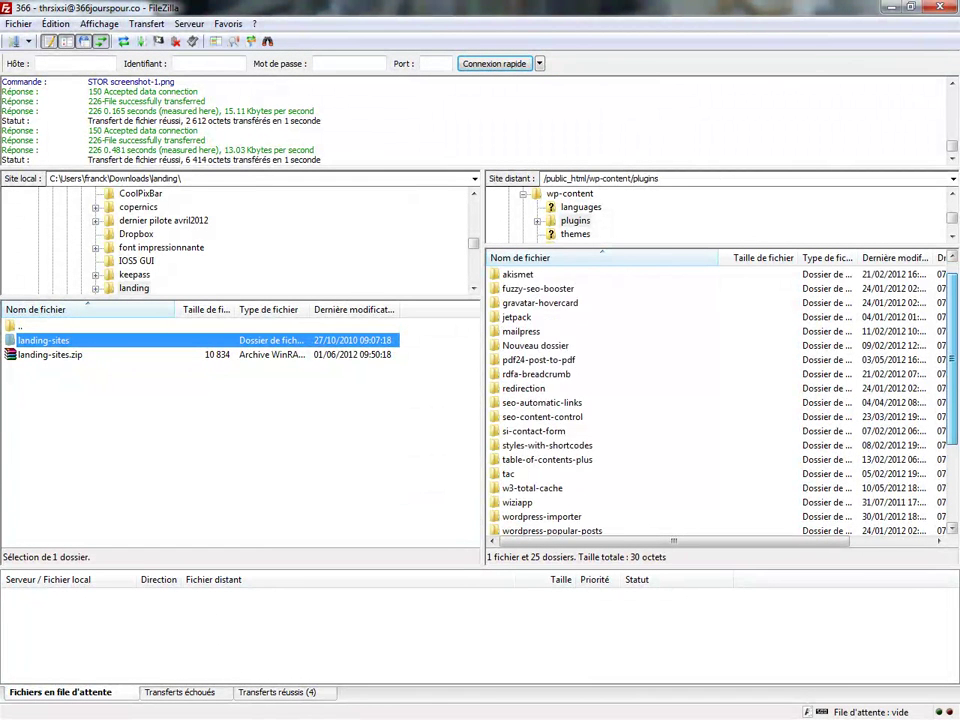
scroll(720, 400, down, 2)
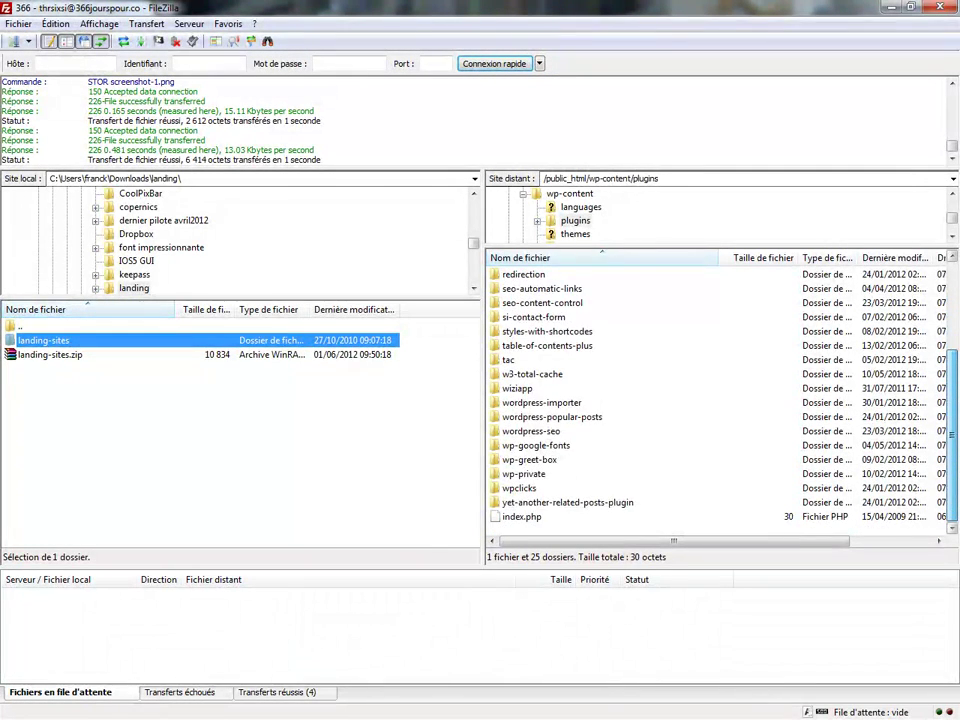
scroll(720, 400, up, 3)
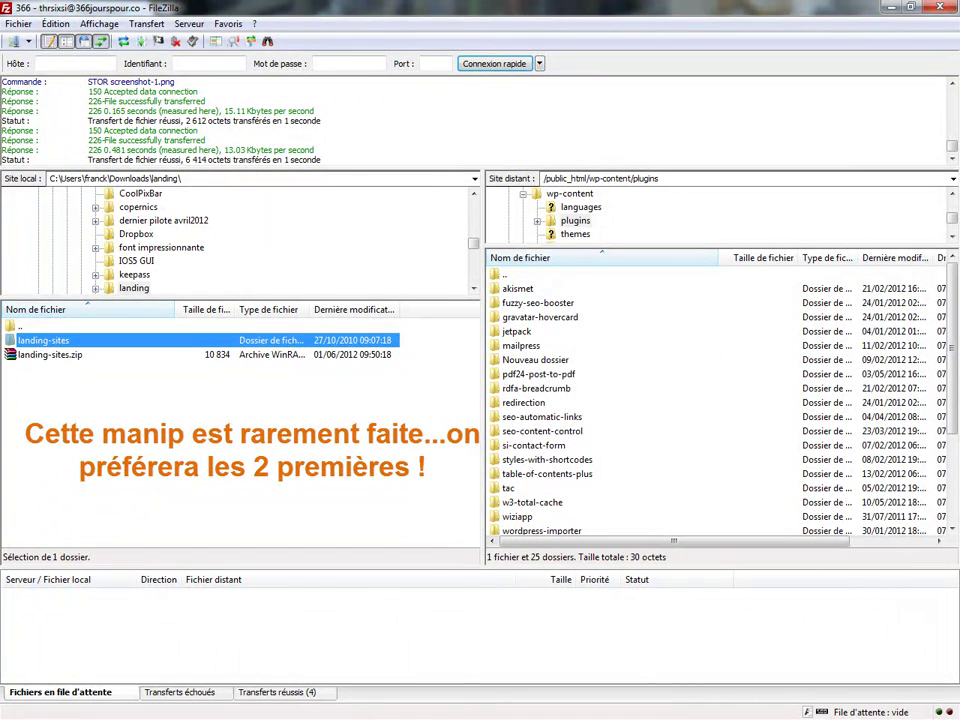
double_click(505, 274)
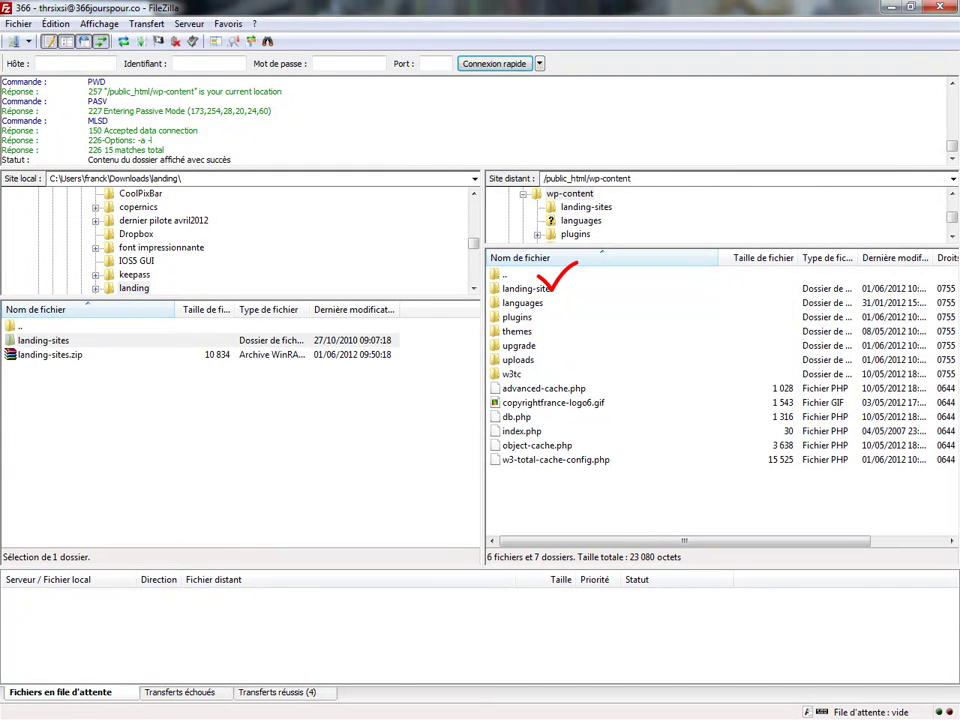
drag(527, 288, 517, 317)
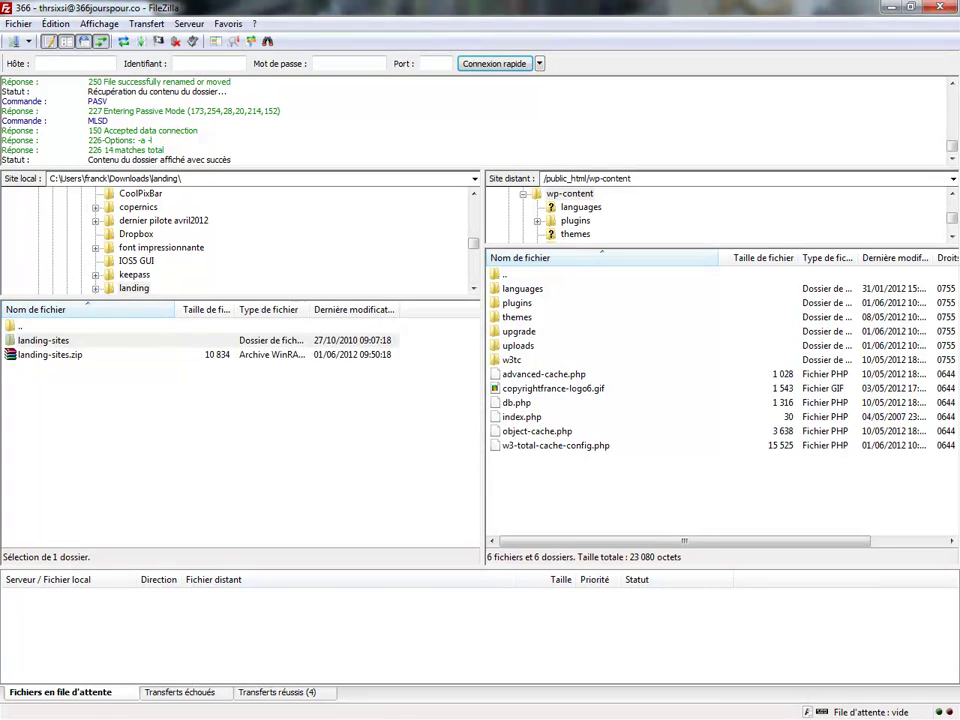
- Upload the local landing-sites folder again, into the remote plugins folder
click(43, 340)
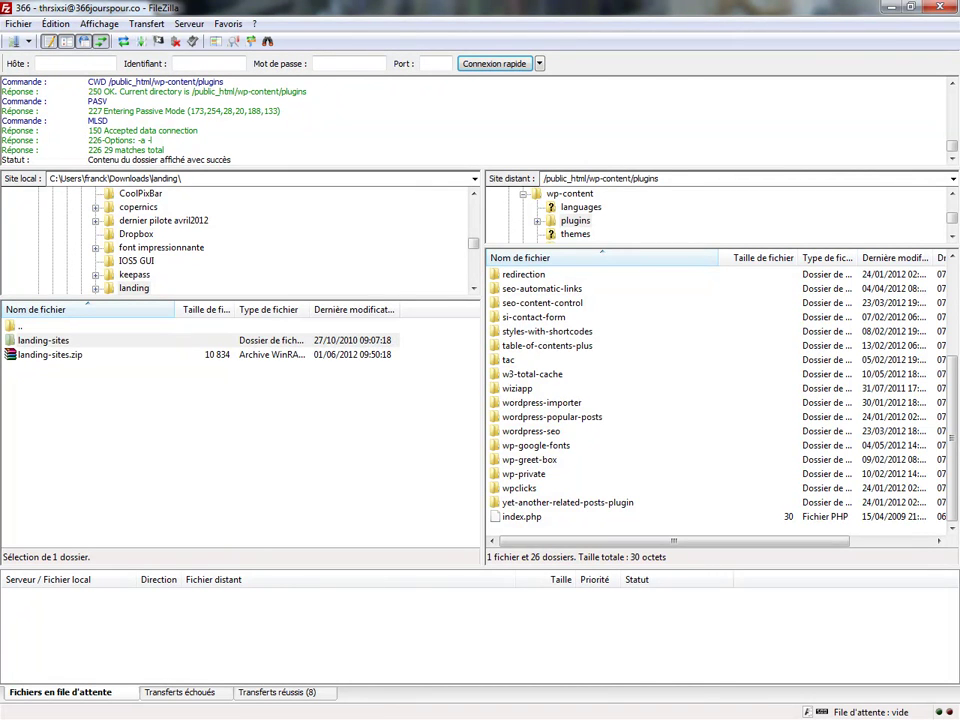
click(43, 340)
mouse_move(43, 340)
mouse_down()
mouse_move(567, 502)
mouse_move(567, 530)
mouse_up()
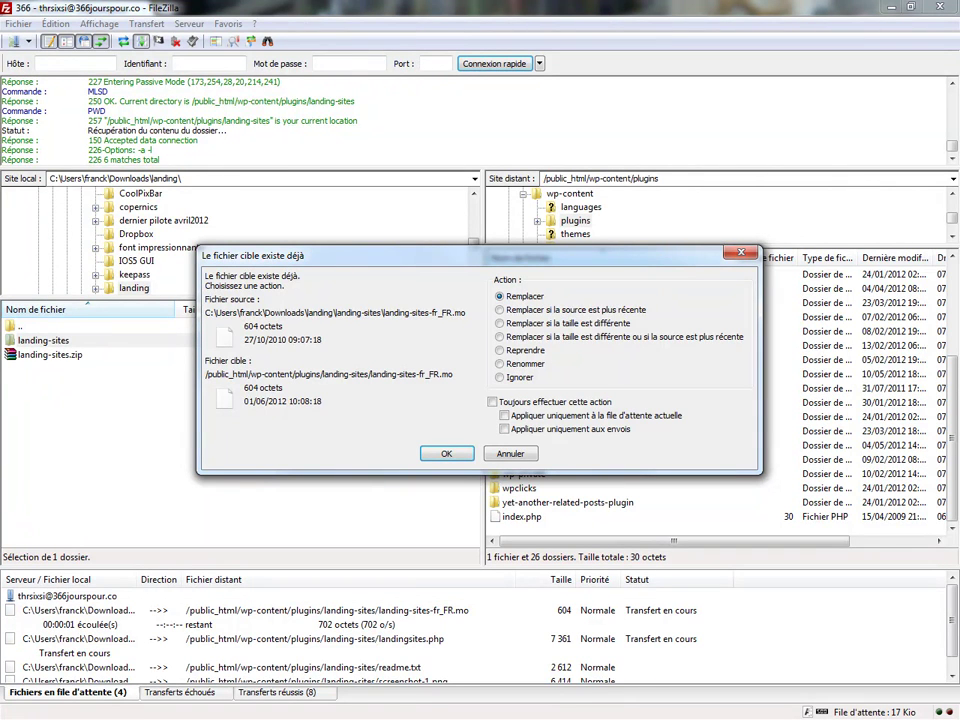
- Skip landing-sites-fr_FR.mo, replace landingsites.php and readme.txt on the server, and always apply the replace action to remaining files
key(Escape)
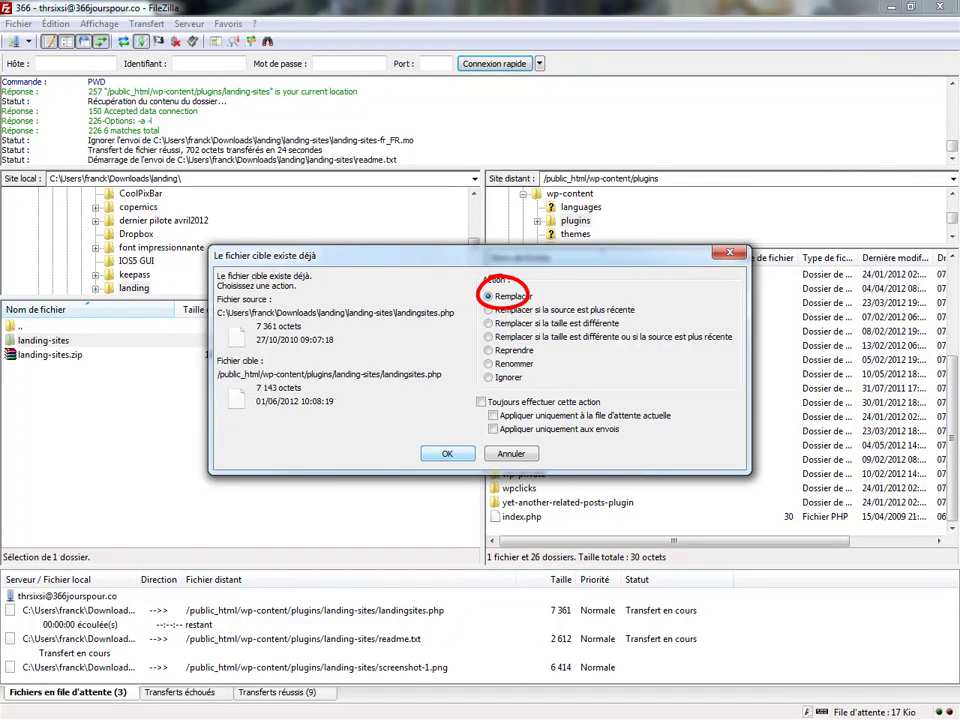
key(Return)
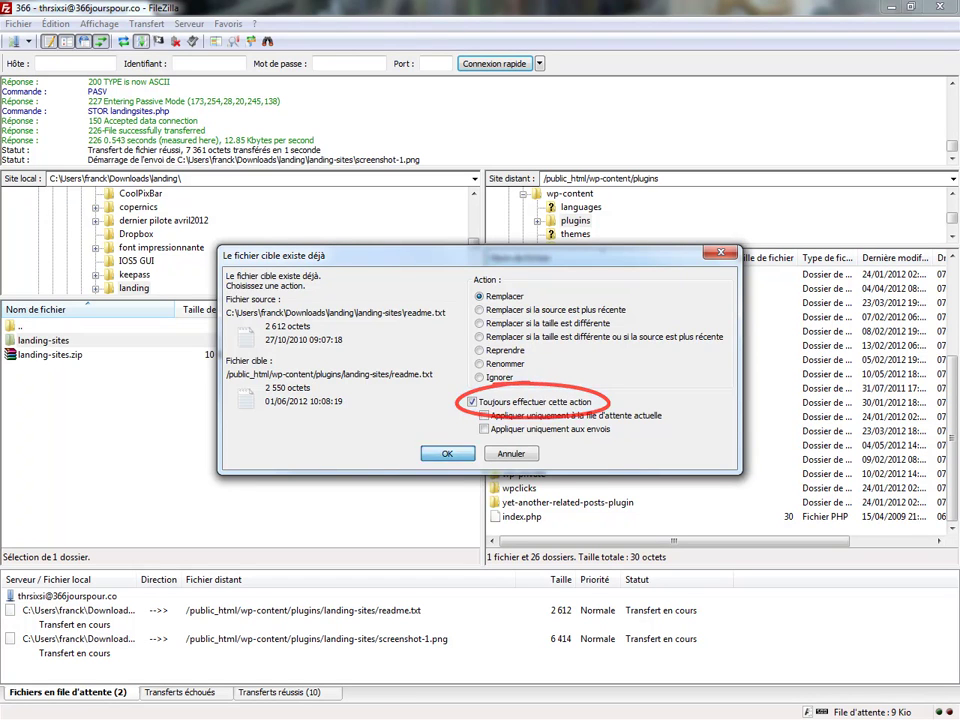
key(Return)
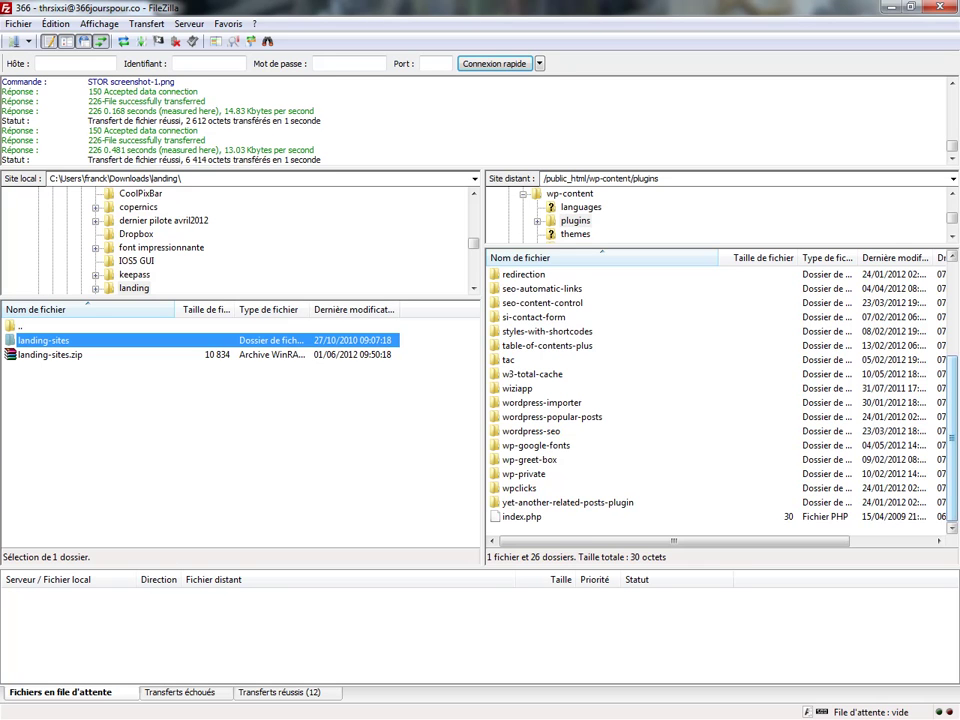
scroll(720, 400, up, 4)
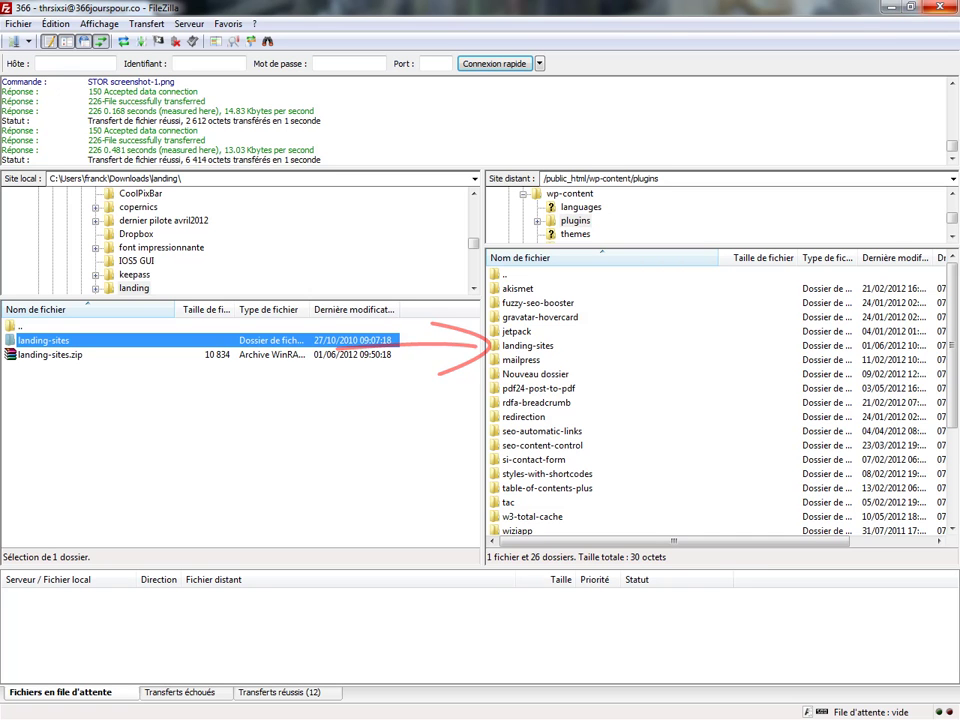
- Close FileZilla and activate the Landing sites extension on the reloaded WordPress Extensions page in the browser
click(938, 9)
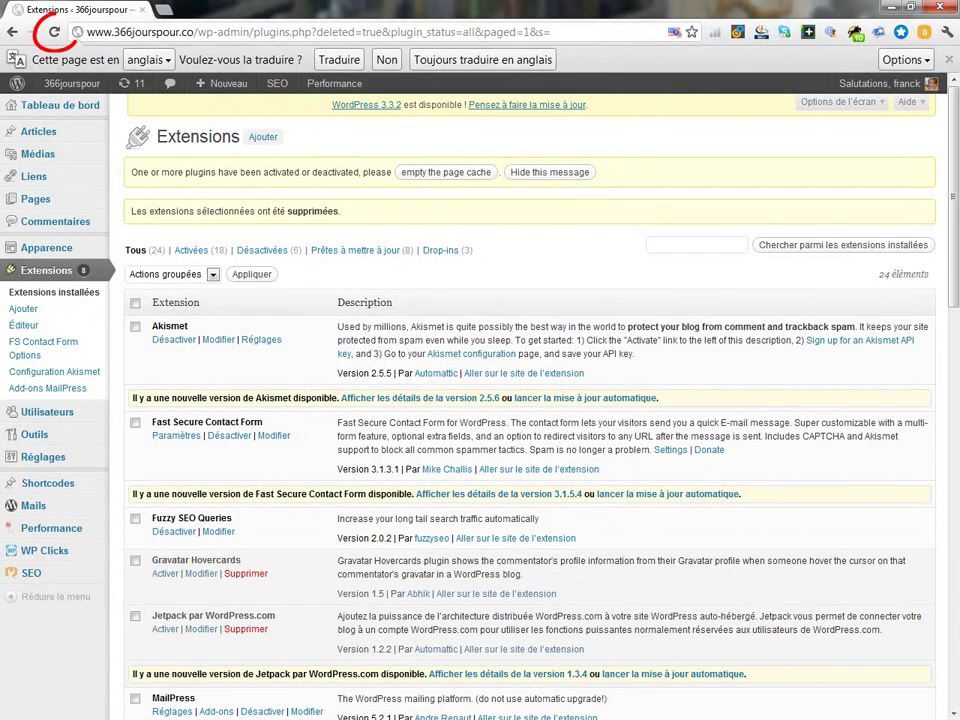
click(54, 32)
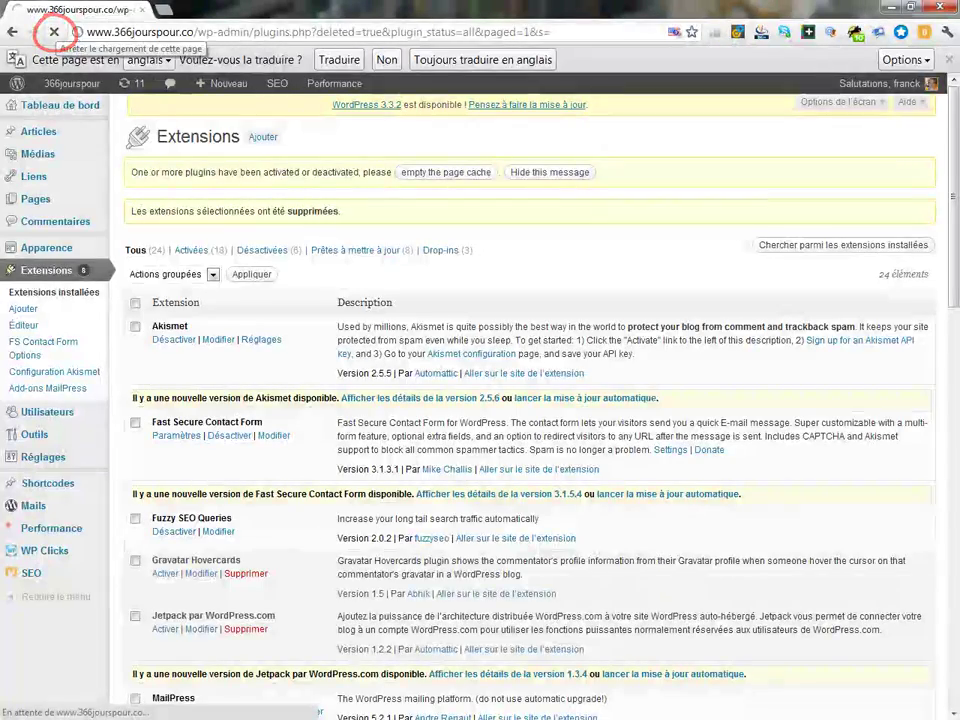
scroll(530, 400, down, 4)
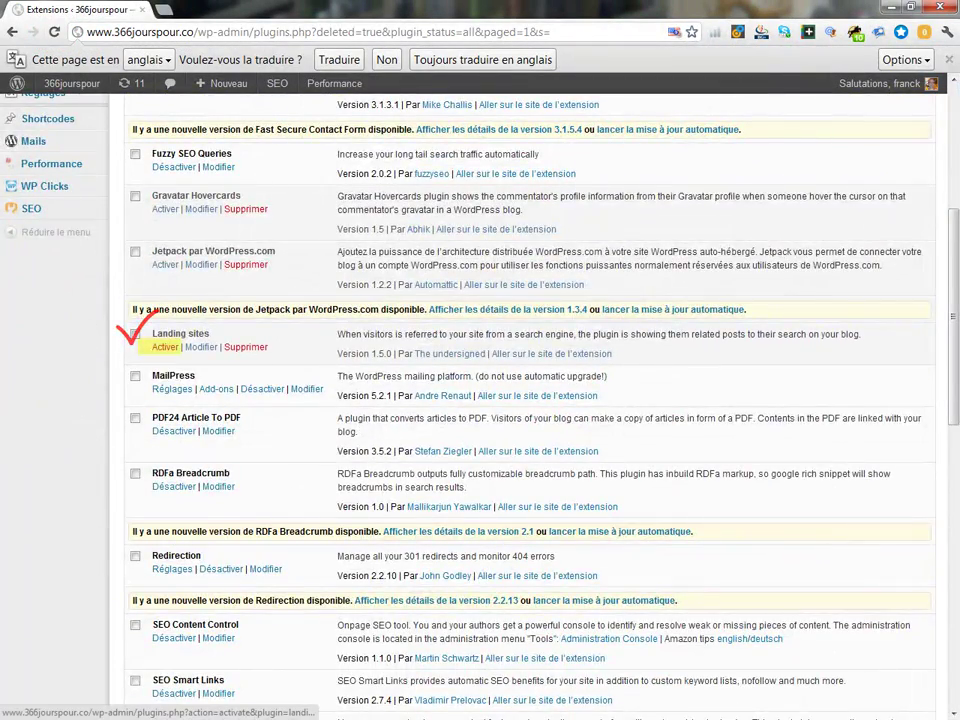
click(166, 347)
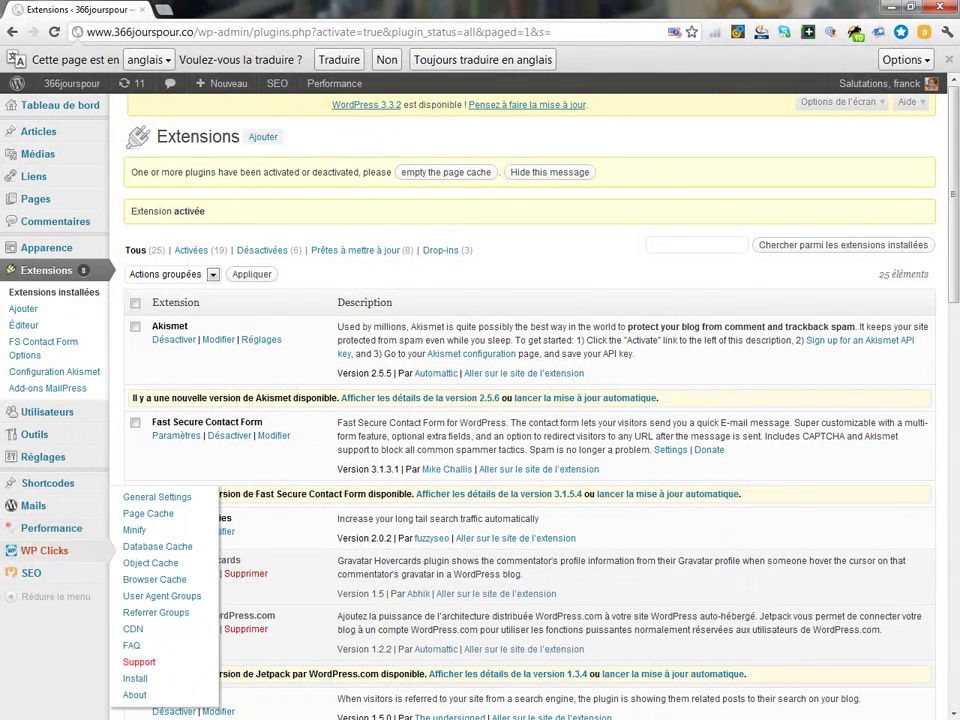
- Examine the Outils, Réglages, Mails, WP Clicks and SEO submenus for places where extensions add their settings, and open the Widgets page
mouse_move(43, 457)
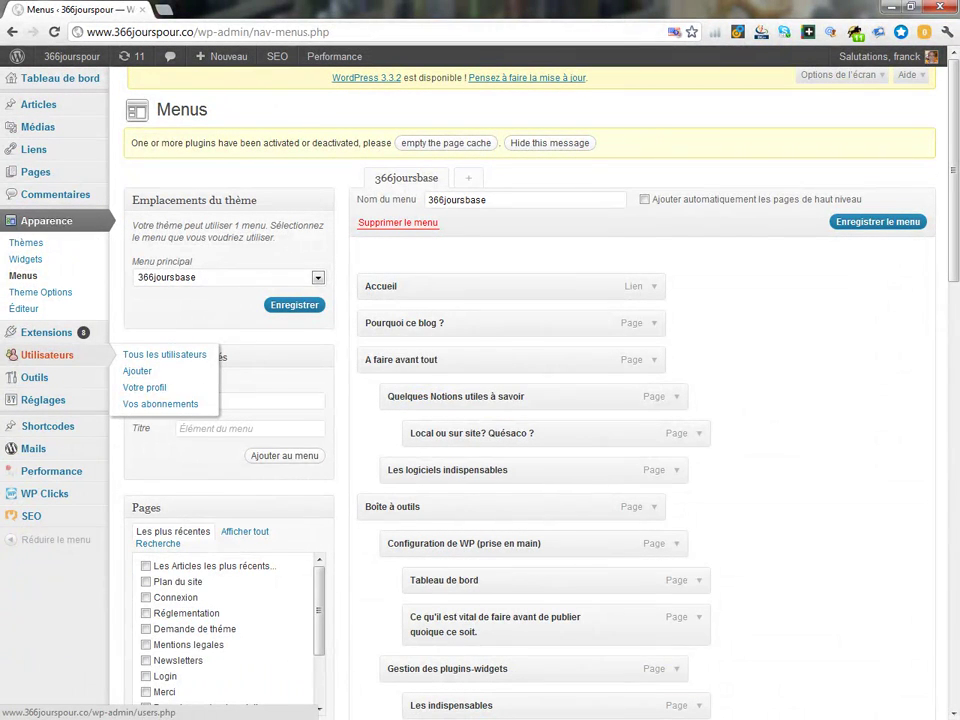
mouse_move(43, 399)
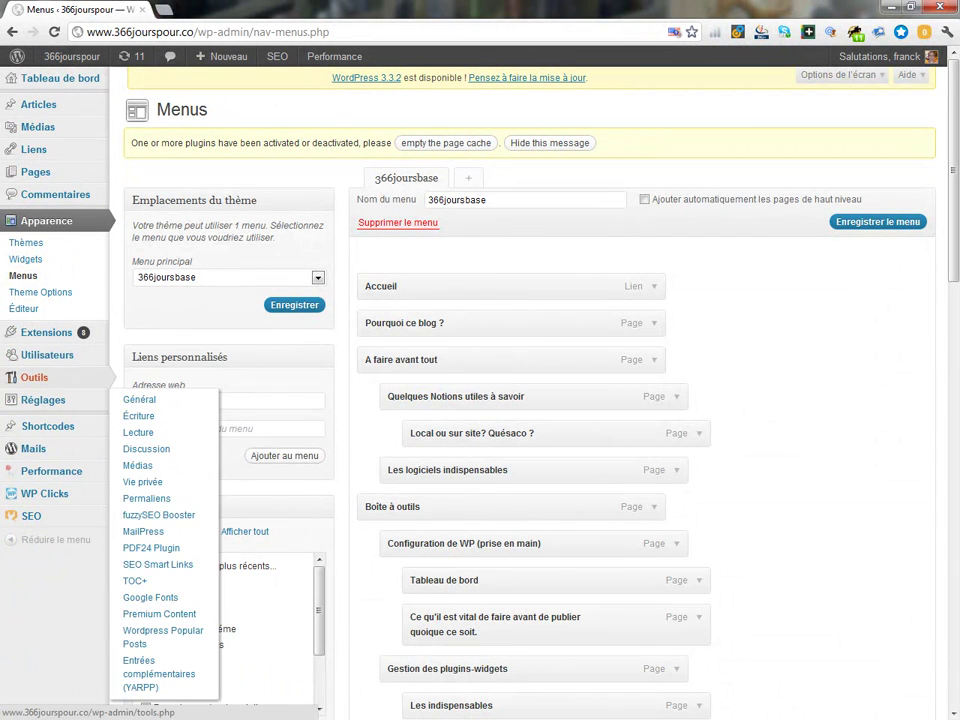
mouse_move(34, 377)
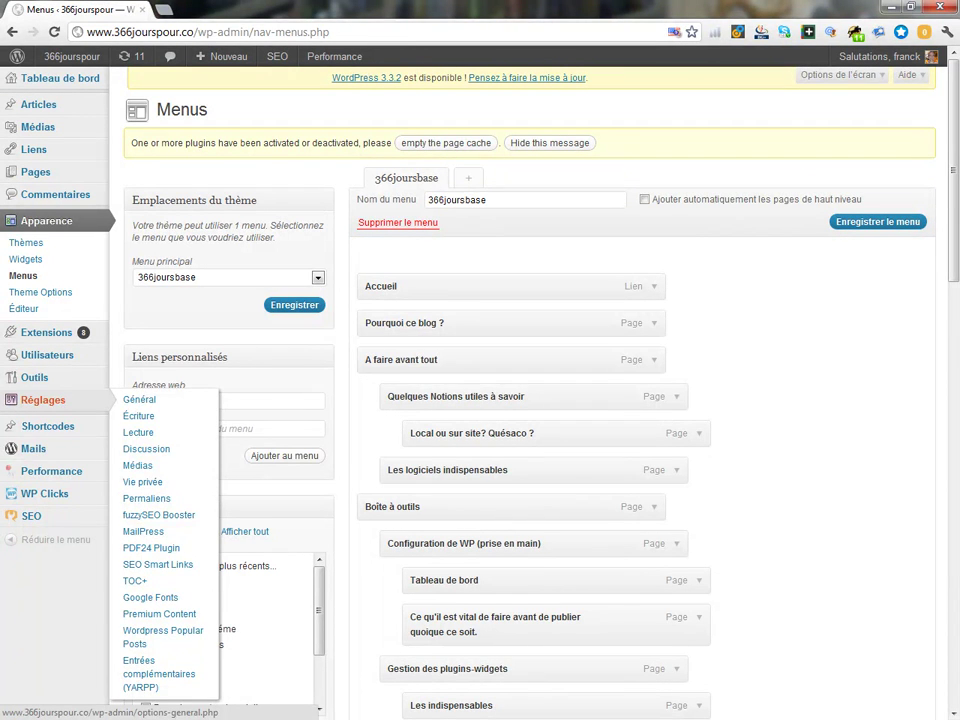
mouse_move(33, 448)
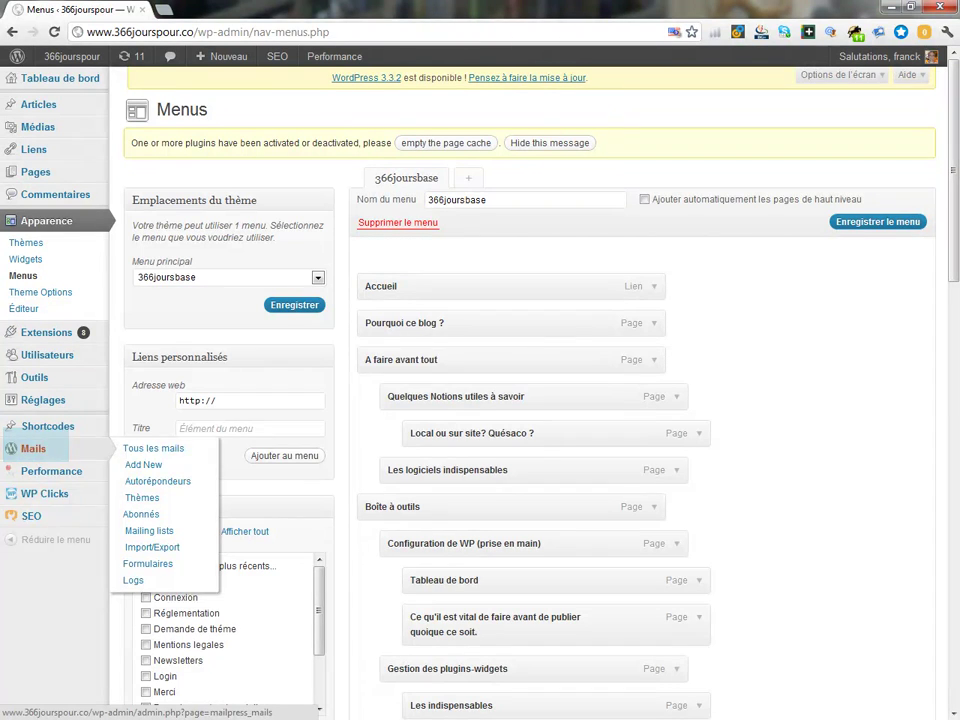
mouse_move(44, 493)
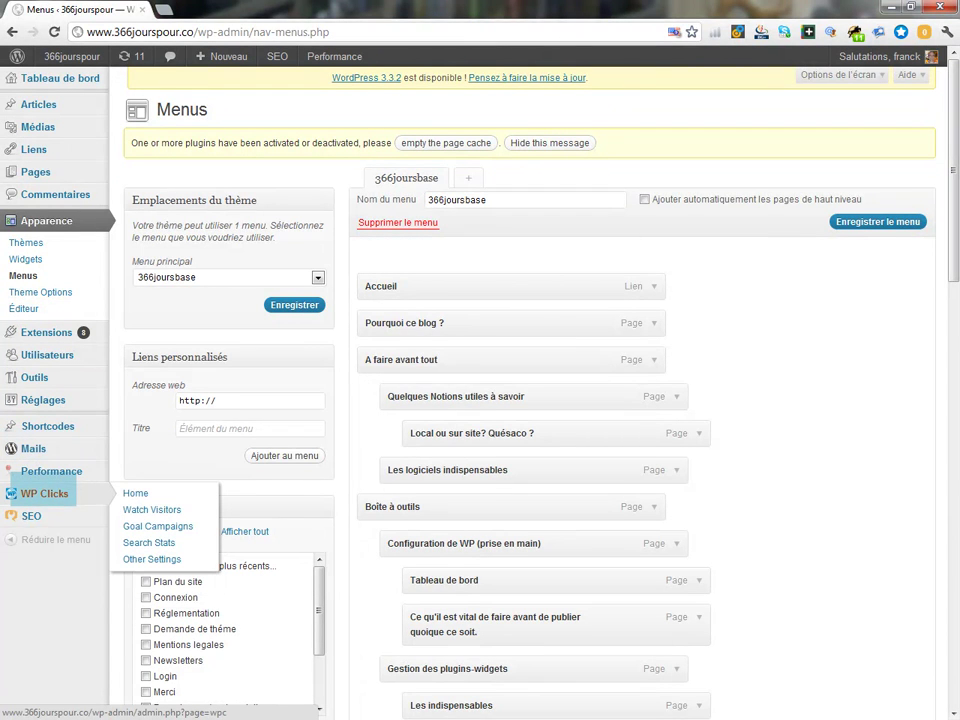
mouse_move(31, 515)
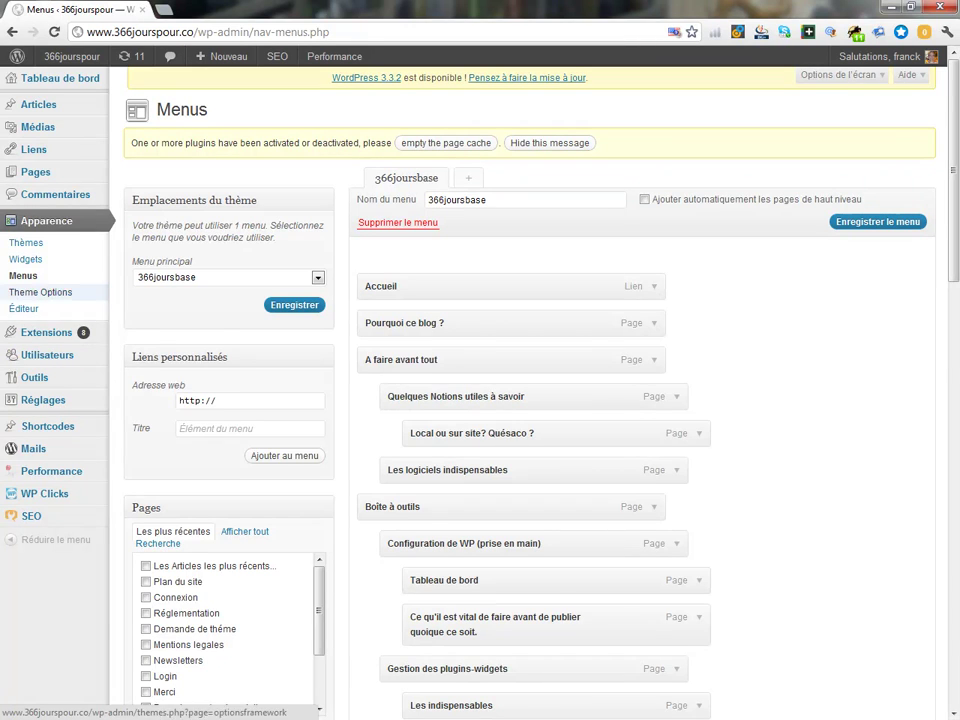
mouse_move(46, 332)
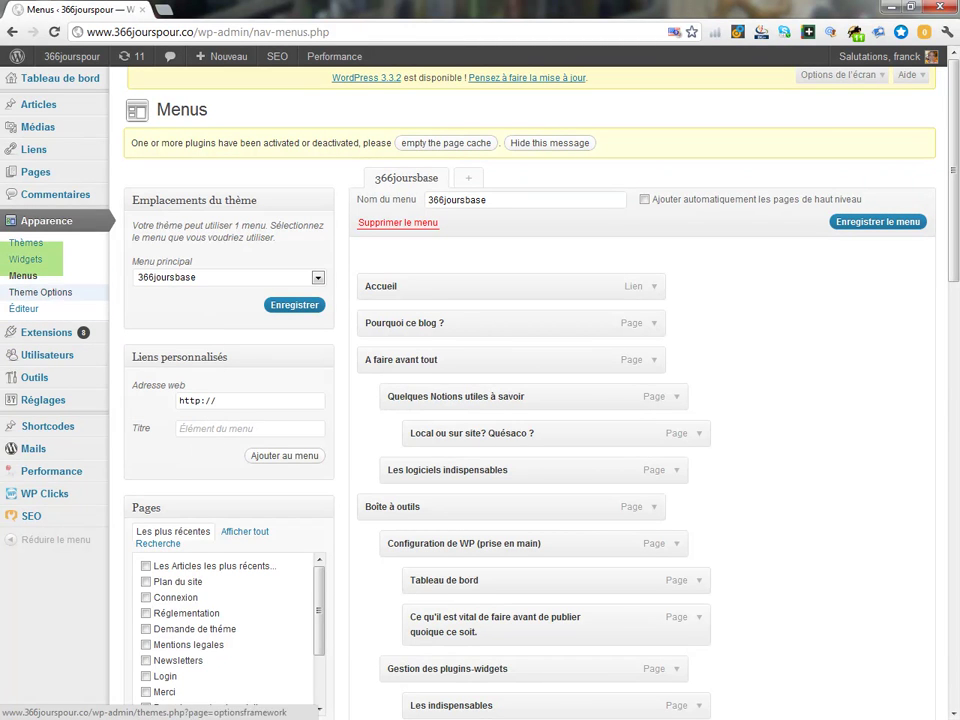
click(25, 259)
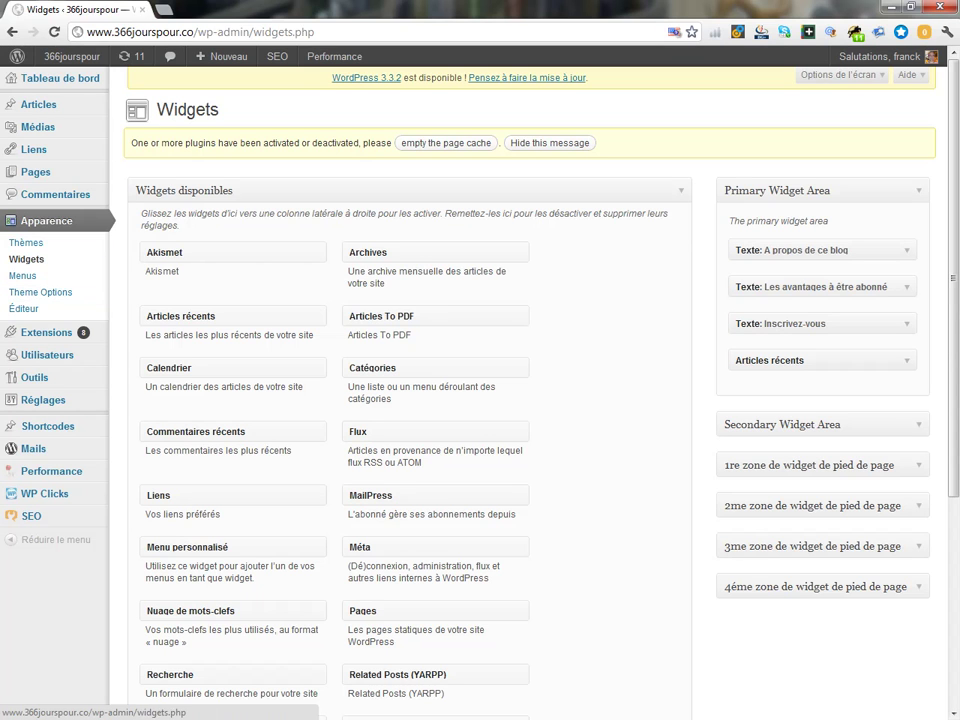
- Open the list of installed extensions and review it from the first entry to the last, returning to the beginning
mouse_move(46, 332)
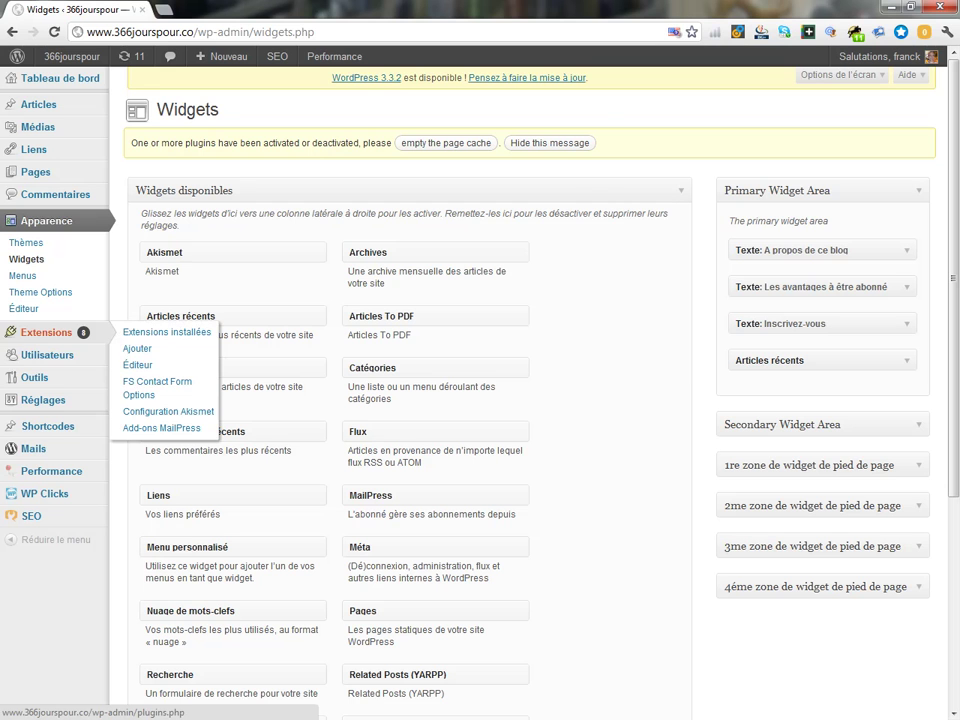
click(166, 332)
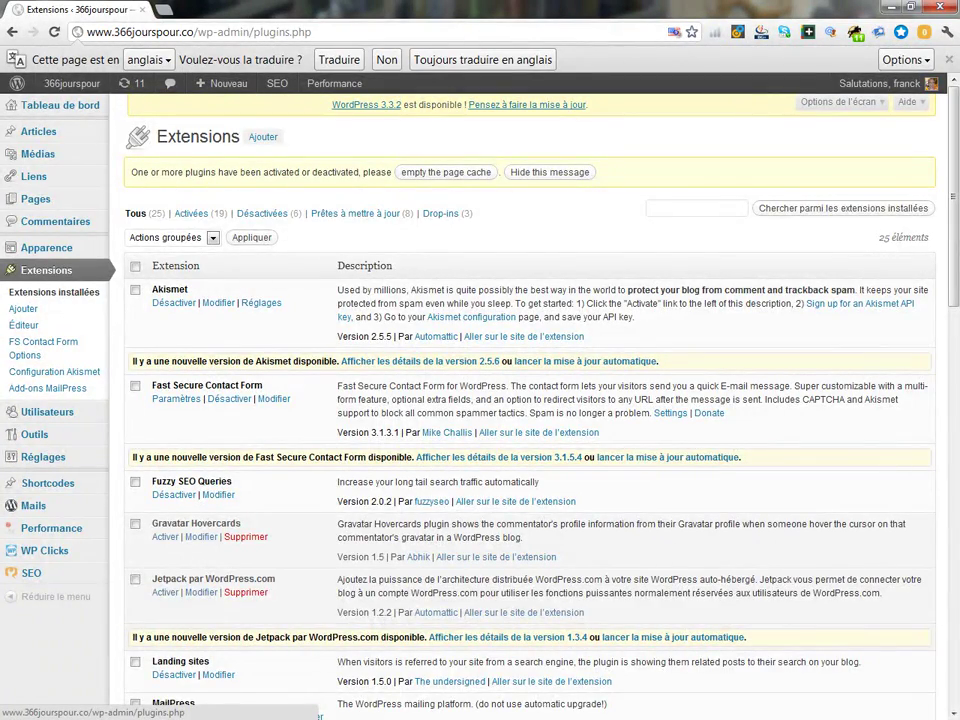
scroll(530, 400, down, 3)
scroll(530, 400, down, 5)
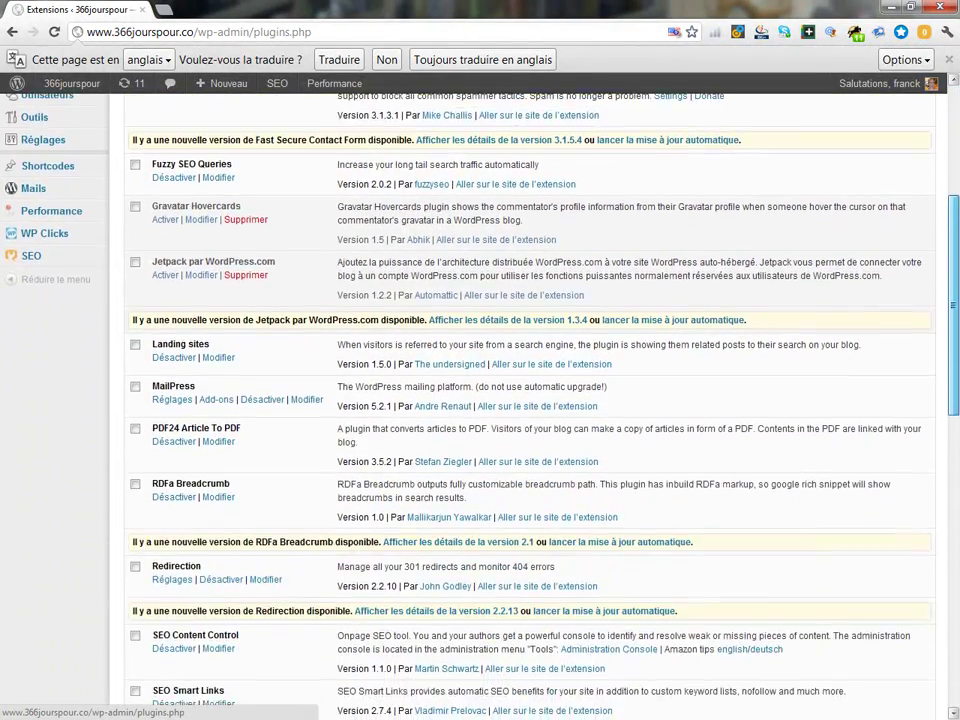
scroll(530, 400, down, 4)
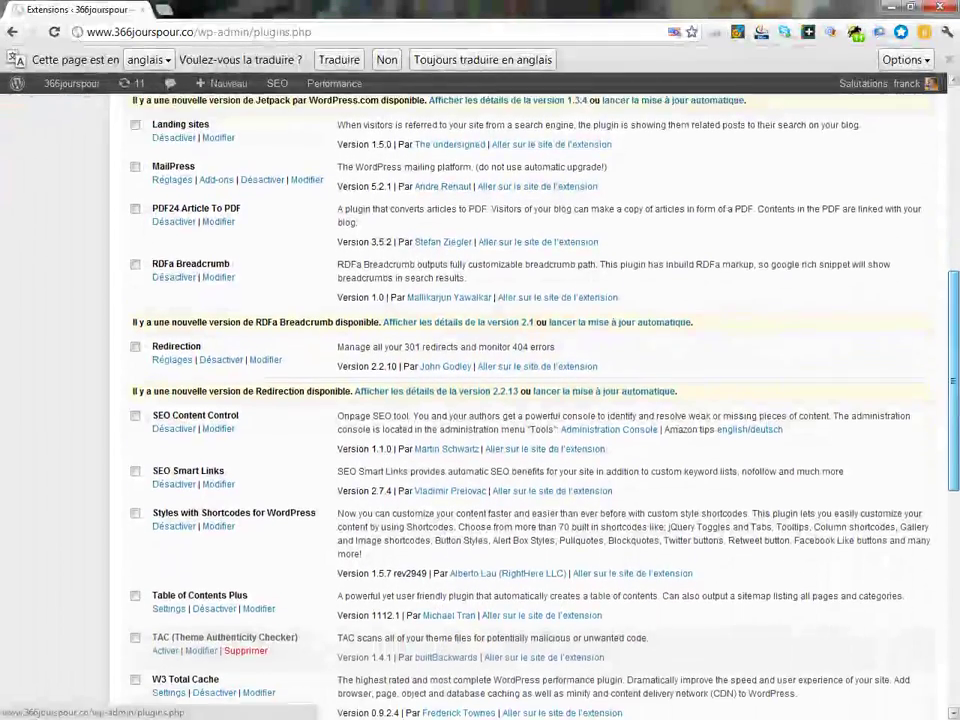
scroll(530, 400, down, 3)
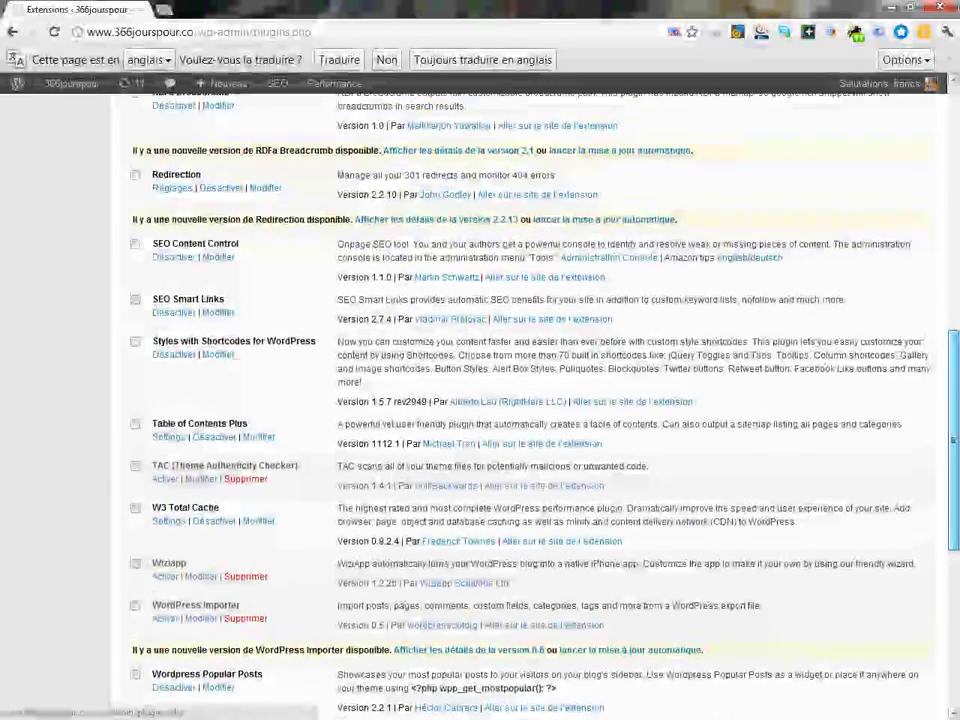
scroll(530, 400, down, 5)
drag(953, 527, 953, 195)
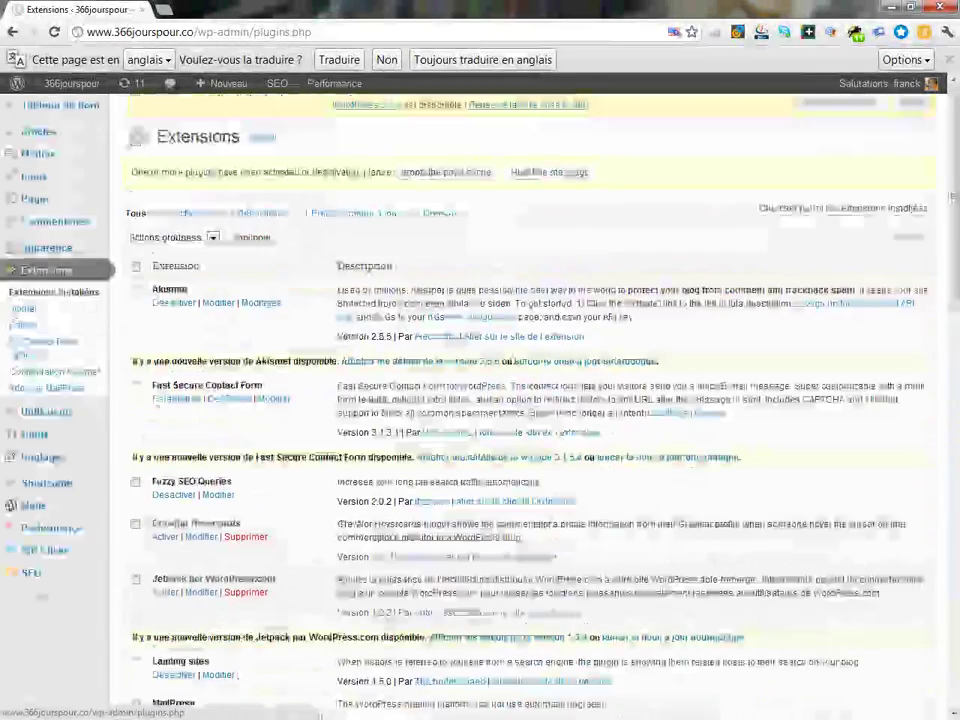